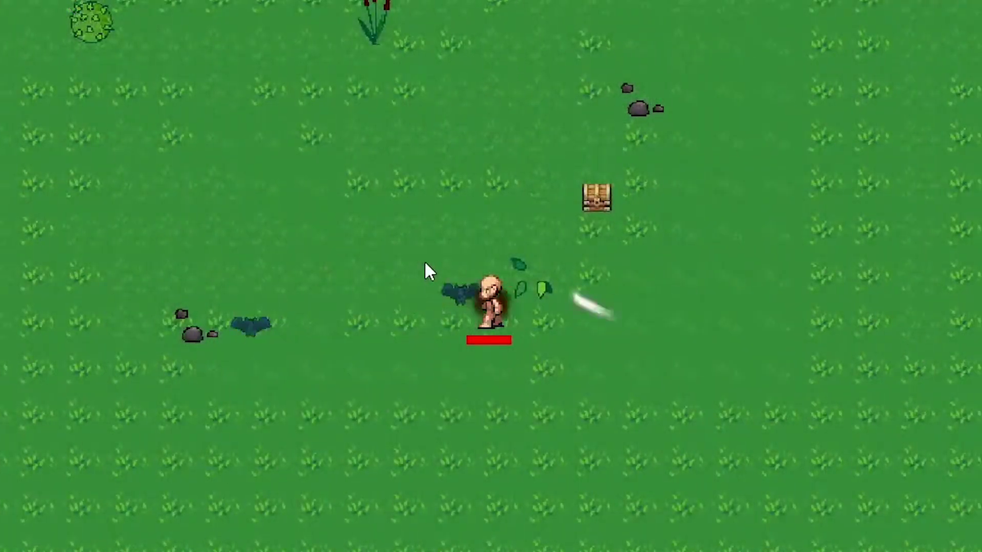
pyautogui.press('a')
pyautogui.press('w')
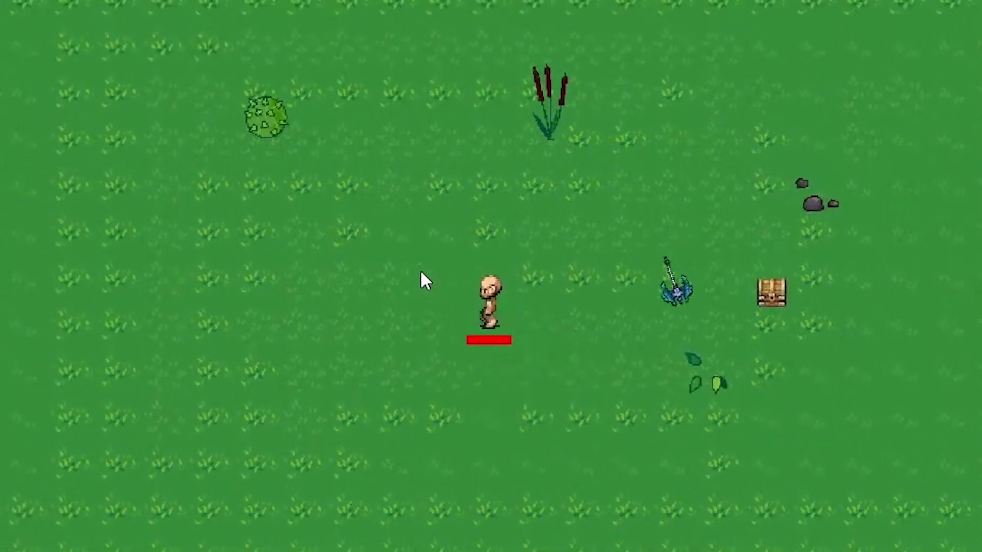
pyautogui.press('a')
pyautogui.press('w')
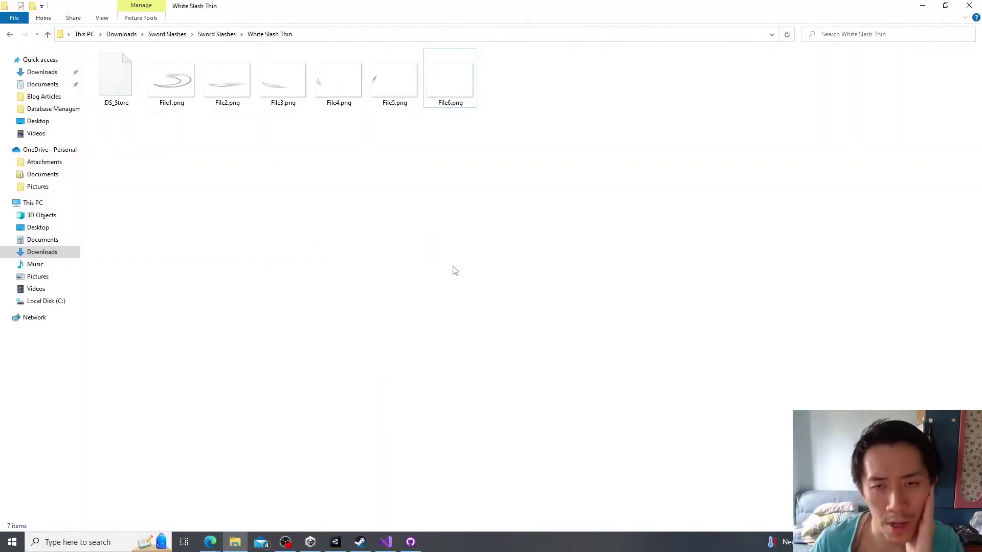
# Step: Browse the White Group Slashes, White Slash Wide and White Slash Thin folders to compare their slash images
pyautogui.click(219, 34)
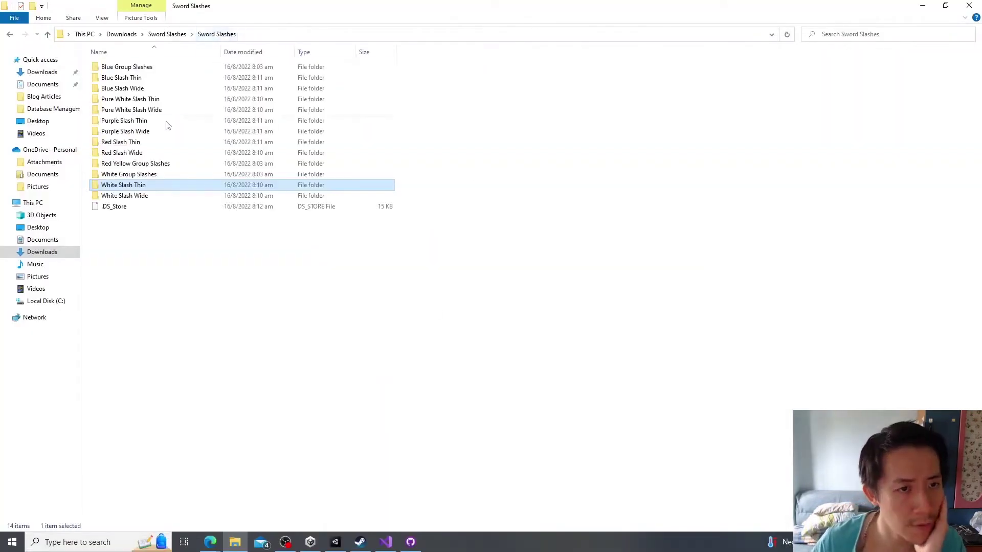
pyautogui.doubleClick(150, 175)
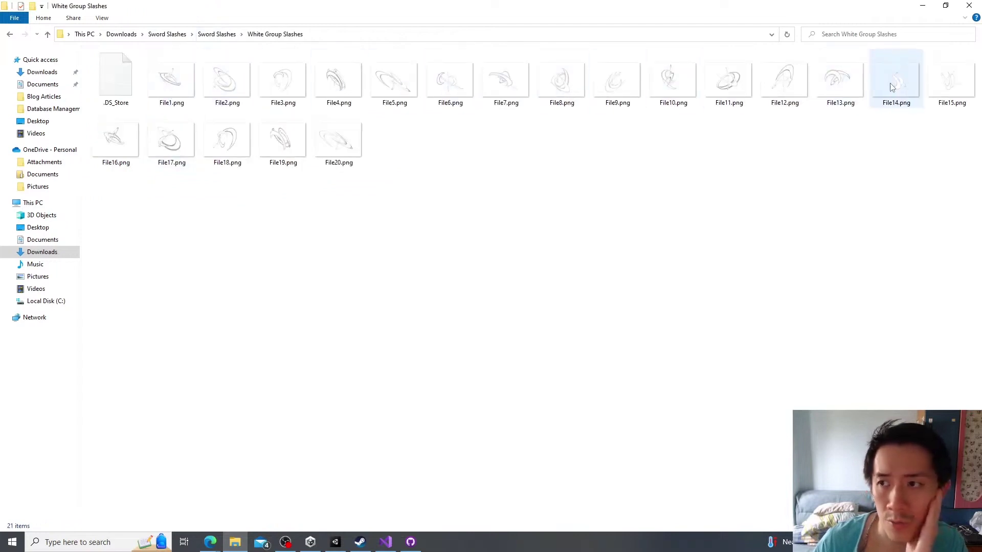
pyautogui.click(220, 34)
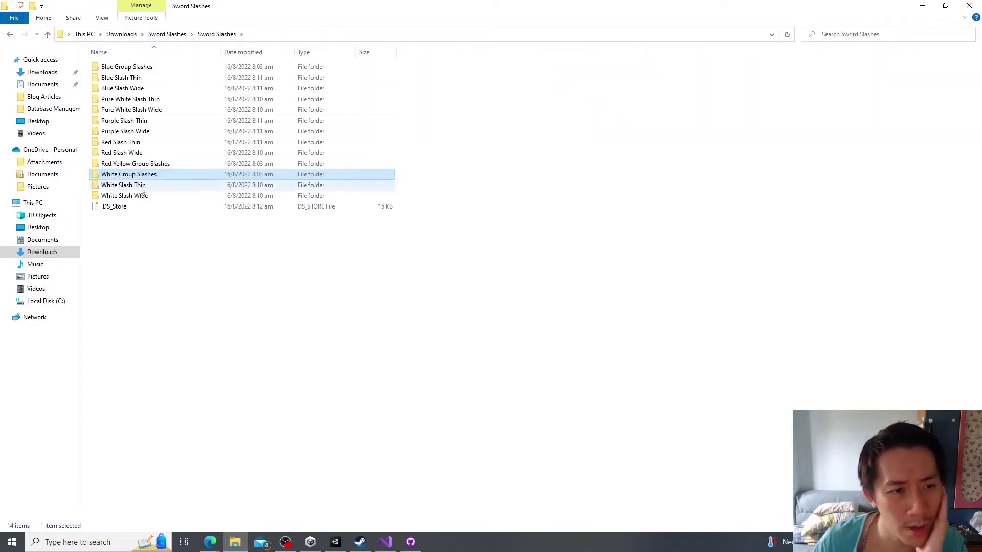
pyautogui.doubleClick(141, 197)
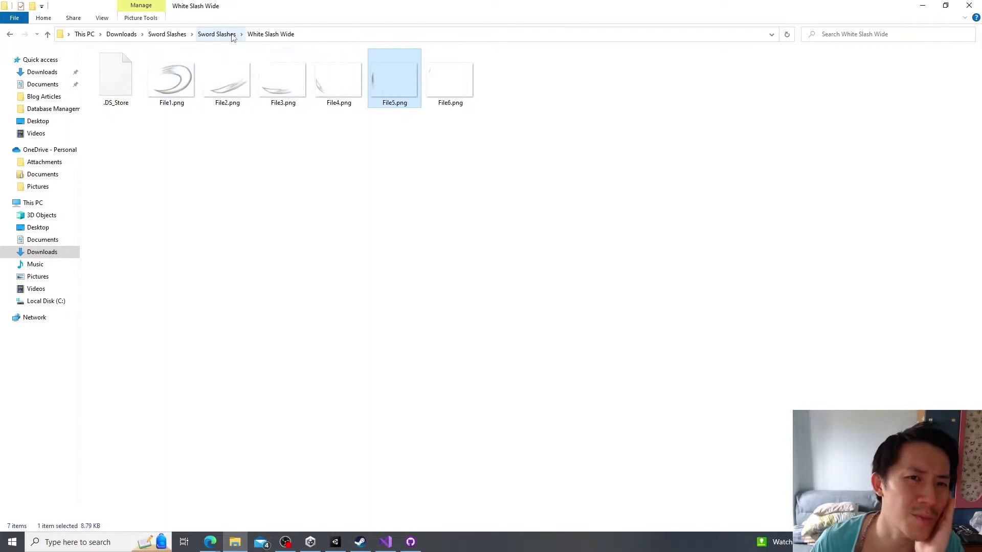
pyautogui.click(230, 35)
pyautogui.doubleClick(128, 186)
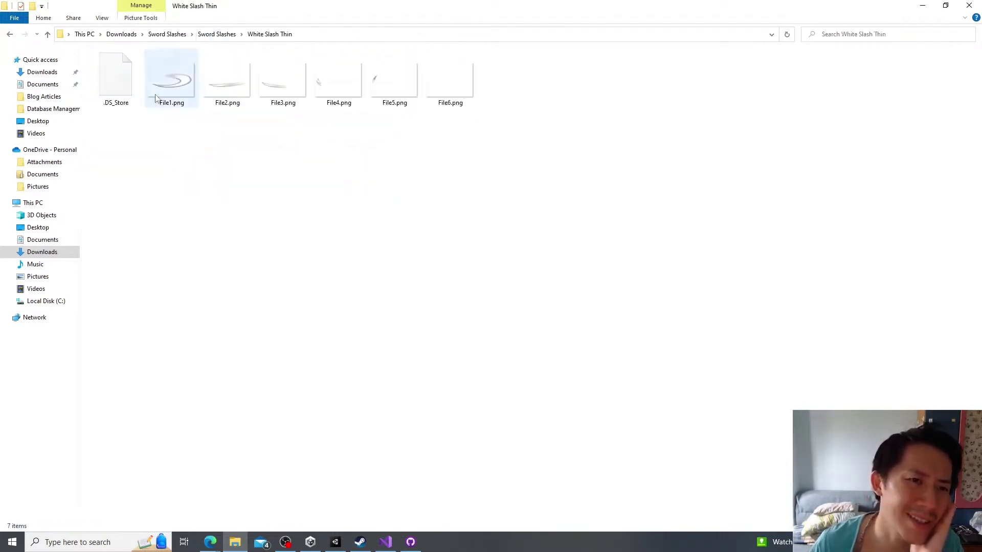
pyautogui.click(212, 34)
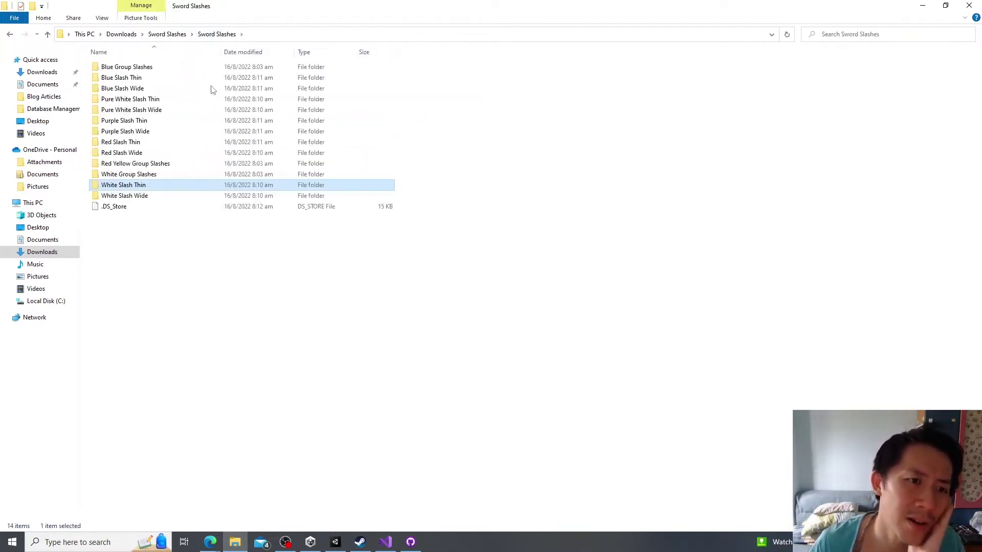
# Step: Open File1.png from the White Slash Wide folder in Photoshop and move the placed slash image further right on the canvas
pyautogui.doubleClick(139, 198)
pyautogui.click(172, 104)
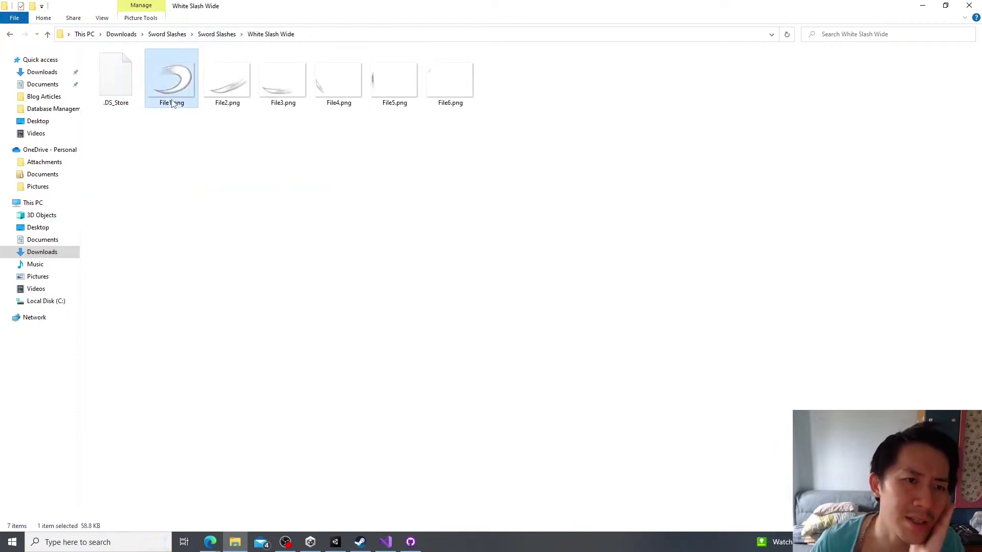
pyautogui.rightClick(176, 95)
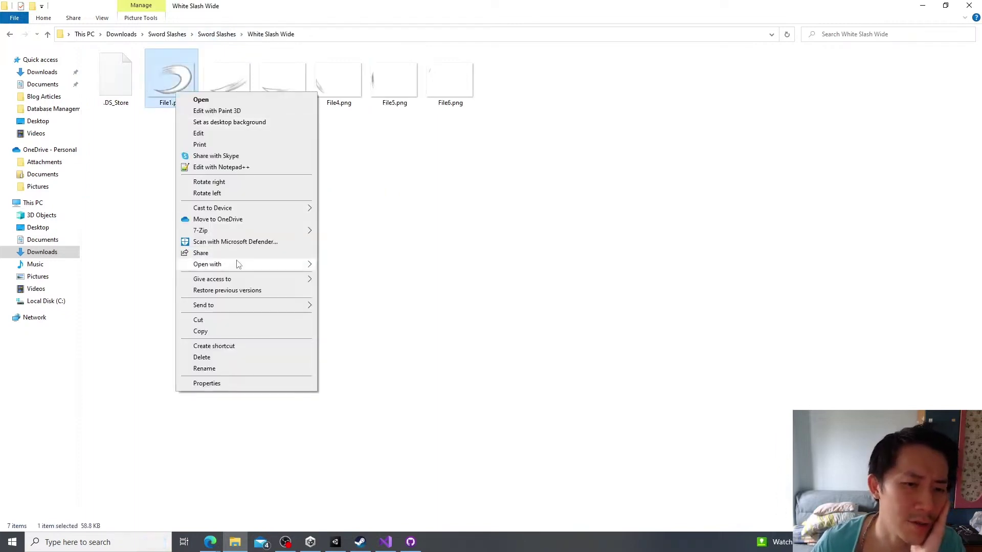
pyautogui.moveTo(240, 265)
pyautogui.click(358, 276)
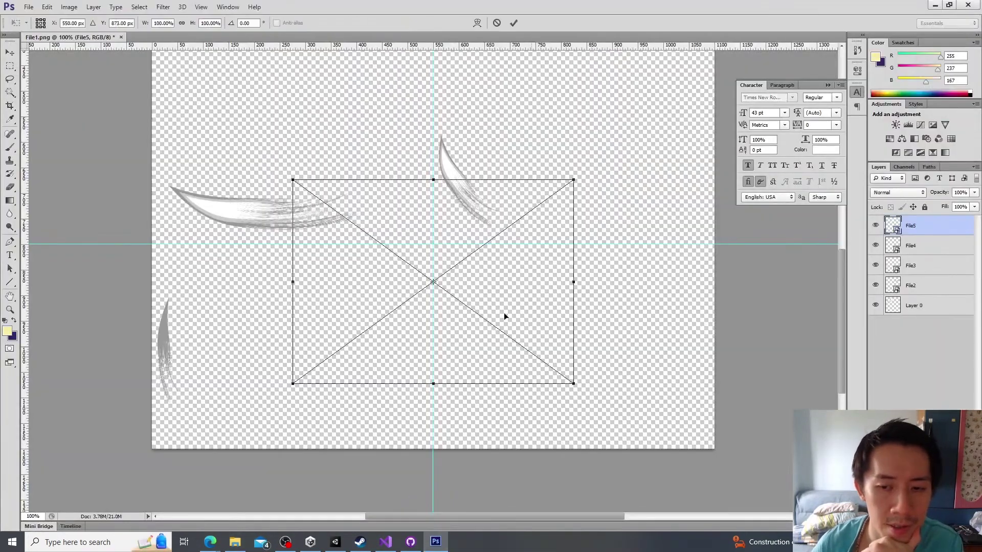
pyautogui.moveTo(504, 316); pyautogui.dragTo(599, 321)
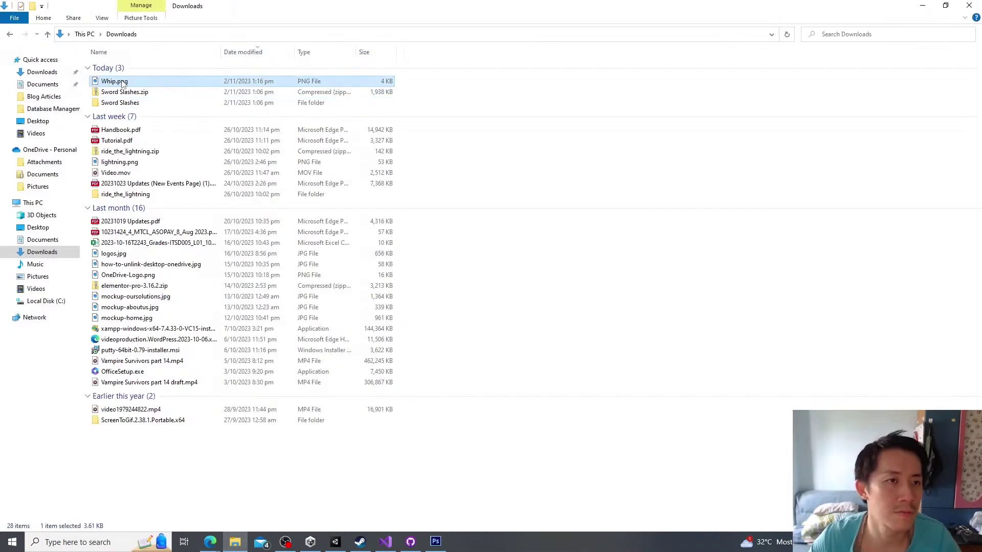
# Step: Import Whip.png from Downloads into the Unity project's Art/VFX folder and set its sprite mode to Multiple
pyautogui.moveTo(123, 84); pyautogui.dragTo(325, 512)
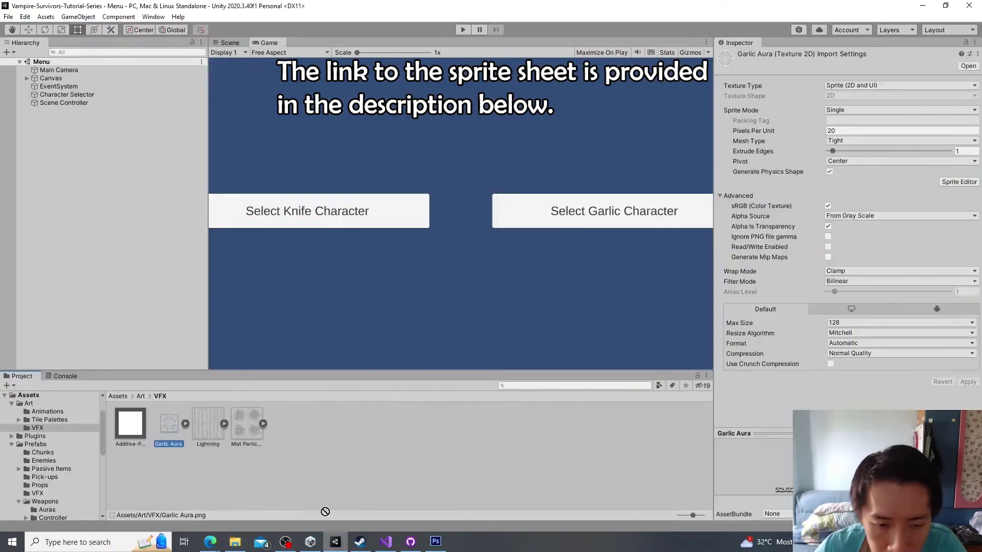
pyautogui.moveTo(317, 469); pyautogui.dragTo(318, 463)
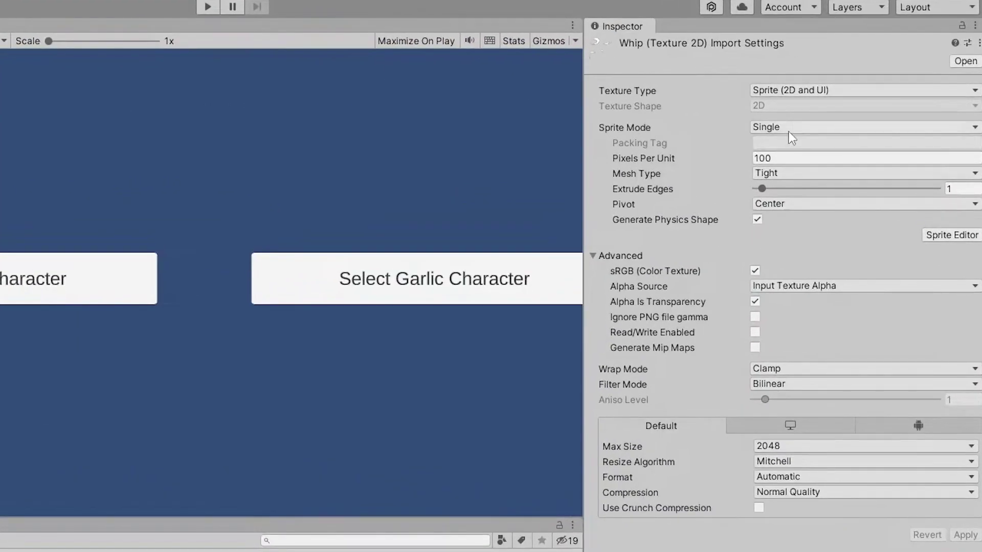
pyautogui.click(788, 131)
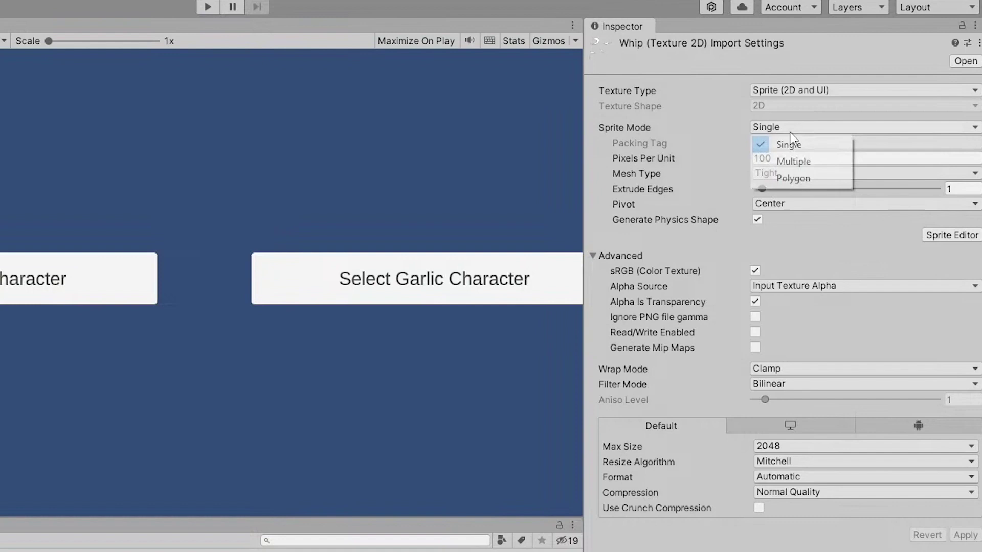
pyautogui.click(787, 169)
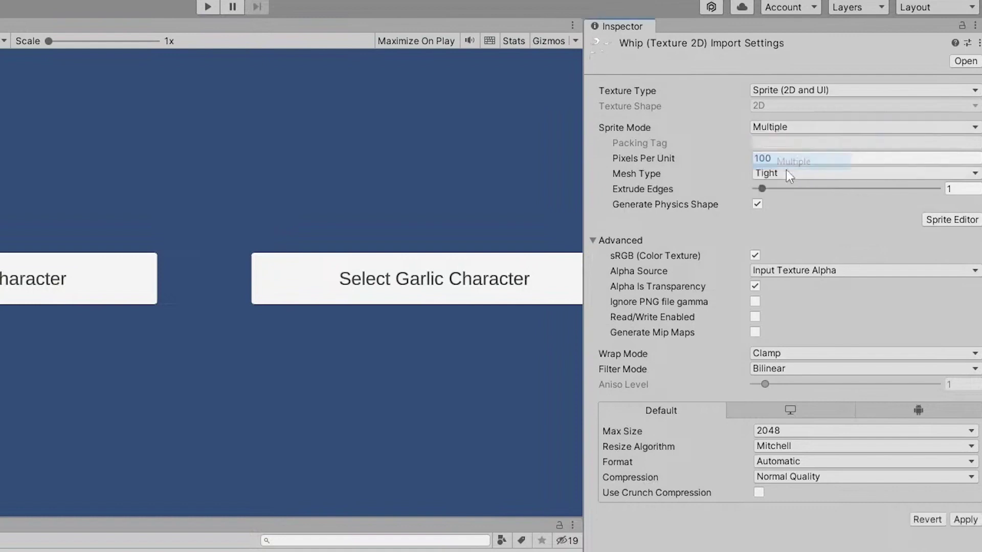
# Step: Slice the Whip texture in the Sprite Editor using Grid By Cell Count with 2 columns and 3 rows
pyautogui.click(952, 221)
pyautogui.click(293, 398)
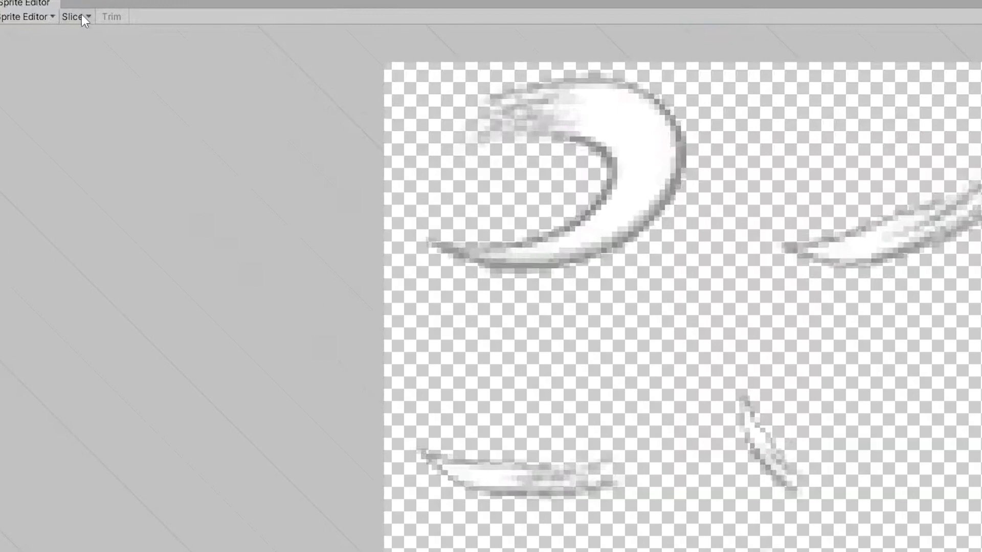
pyautogui.click(82, 17)
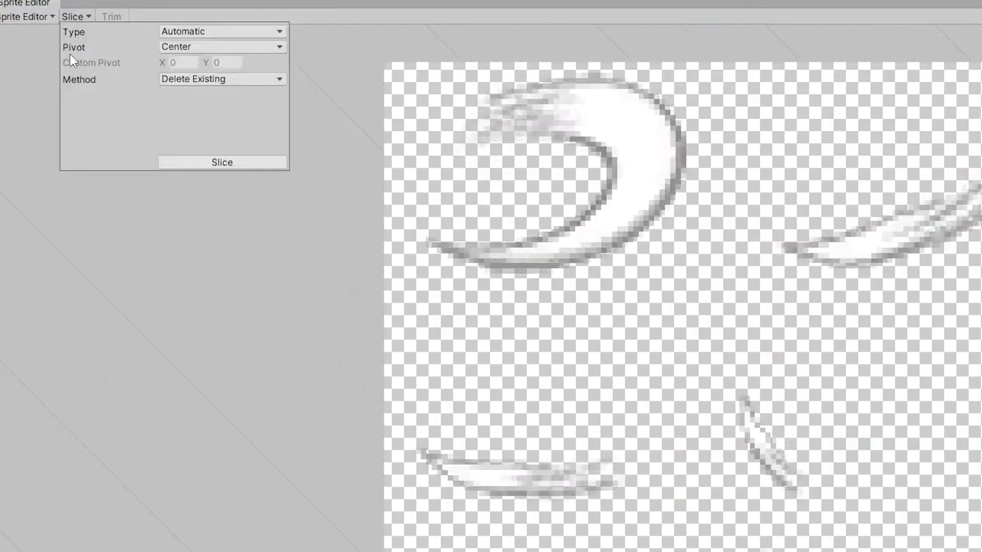
pyautogui.click(198, 32)
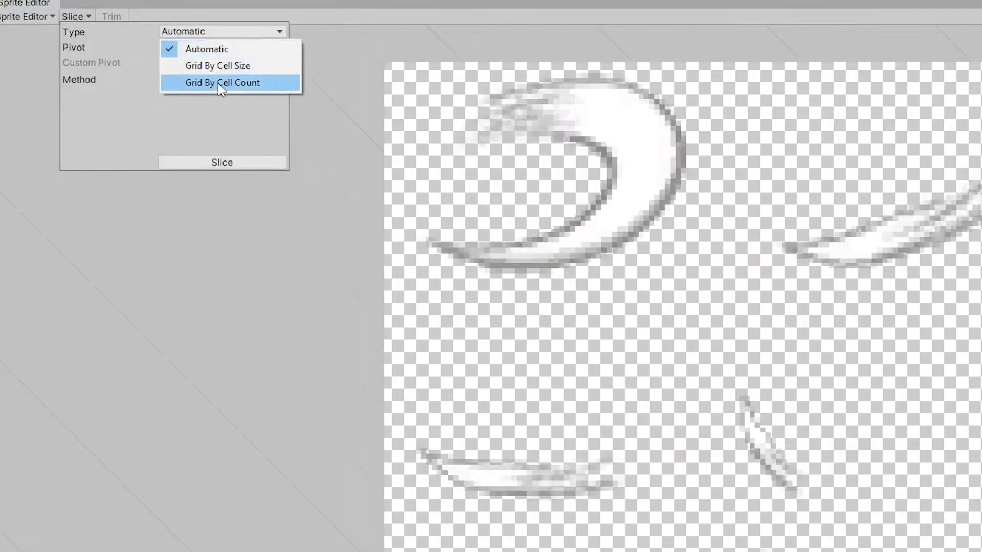
pyautogui.click(218, 82)
pyautogui.click(188, 48)
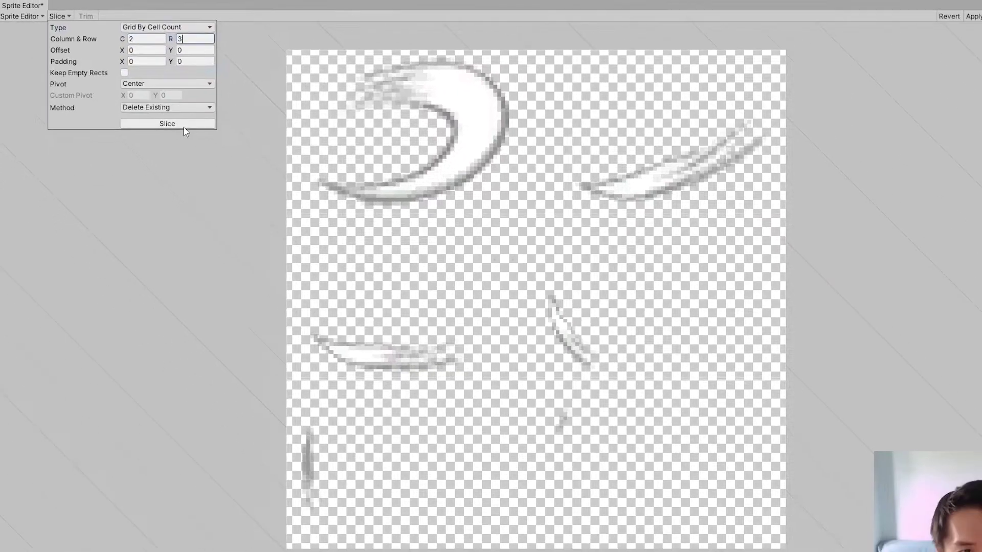
pyautogui.click(239, 164)
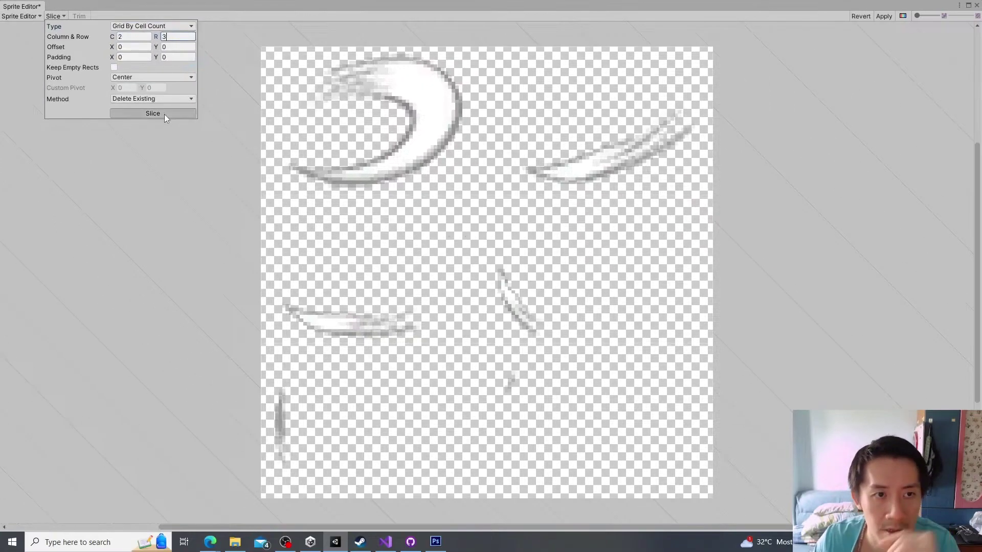
pyautogui.click(300, 492)
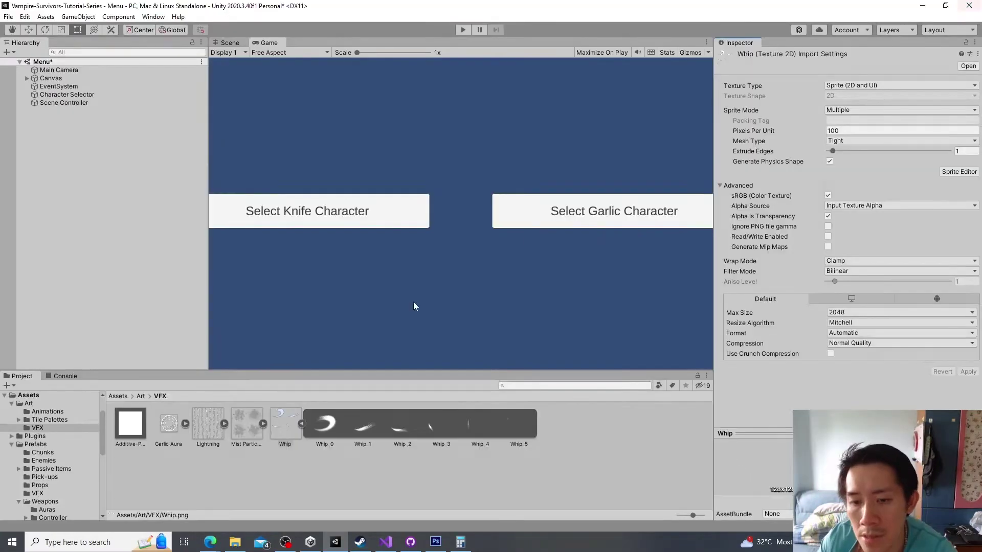
# Step: Delete the Whip_0 sprite object from the Game scene
pyautogui.click(350, 429)
pyautogui.click(285, 425)
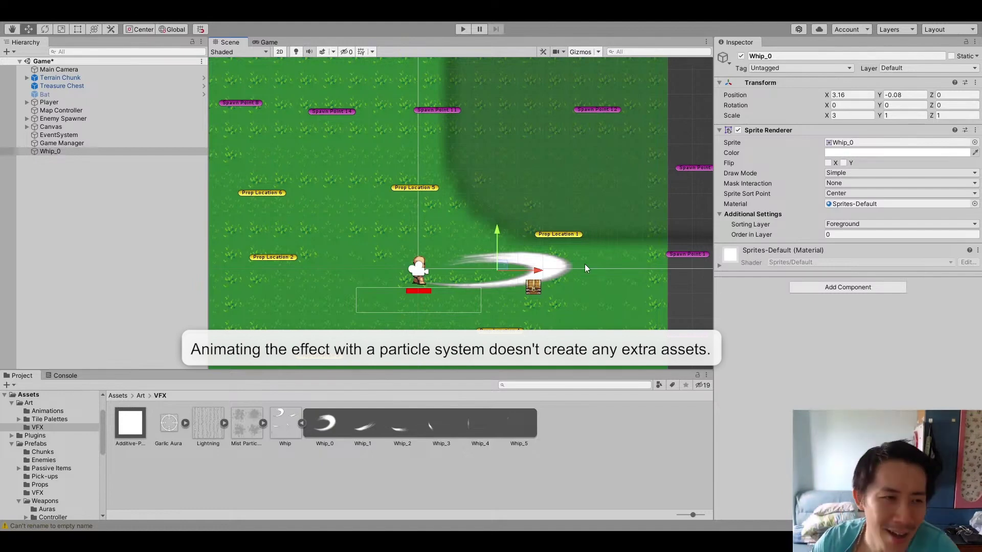
pyautogui.click(52, 154)
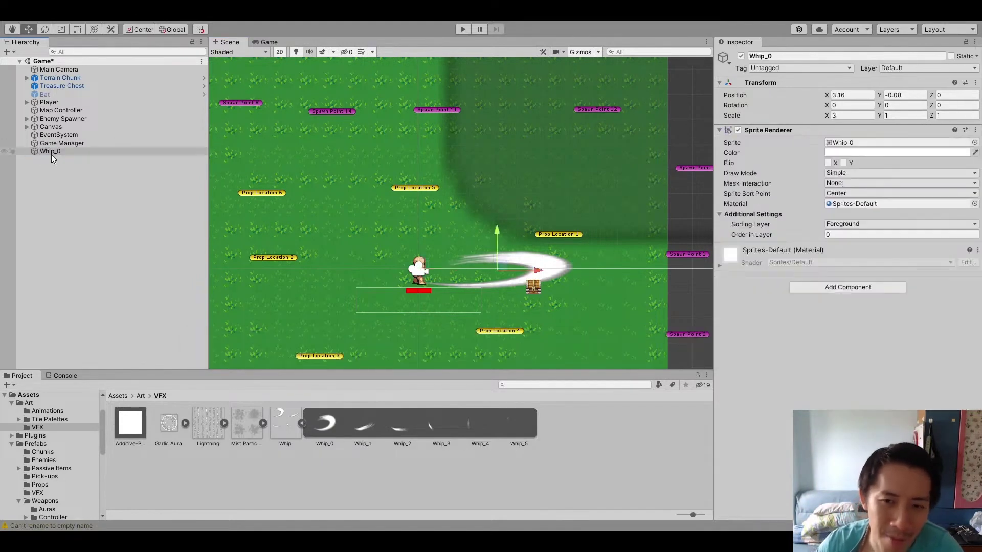
pyautogui.press('Delete')
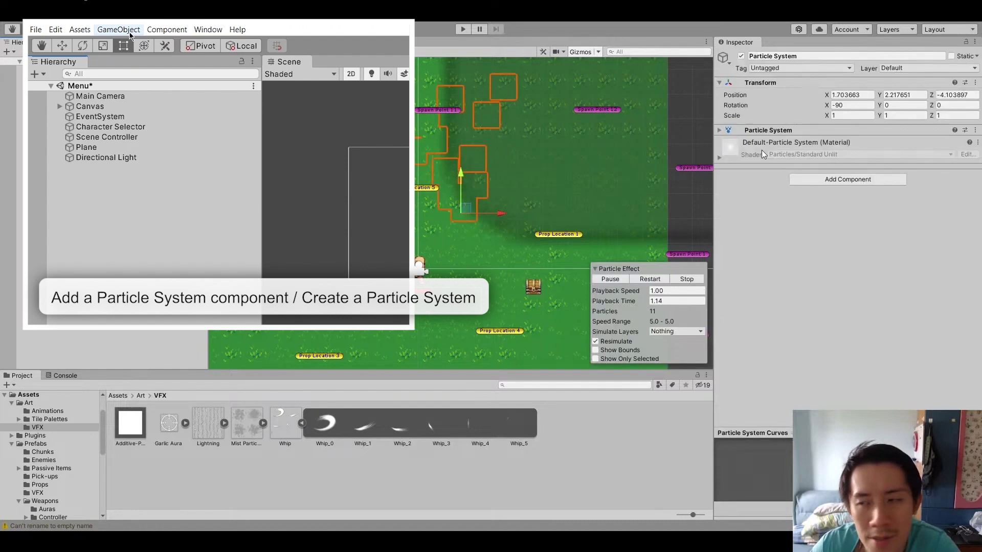
# Step: Create a Particle System effect object in the scene and set its X rotation to 0
pyautogui.moveTo(149, 104)
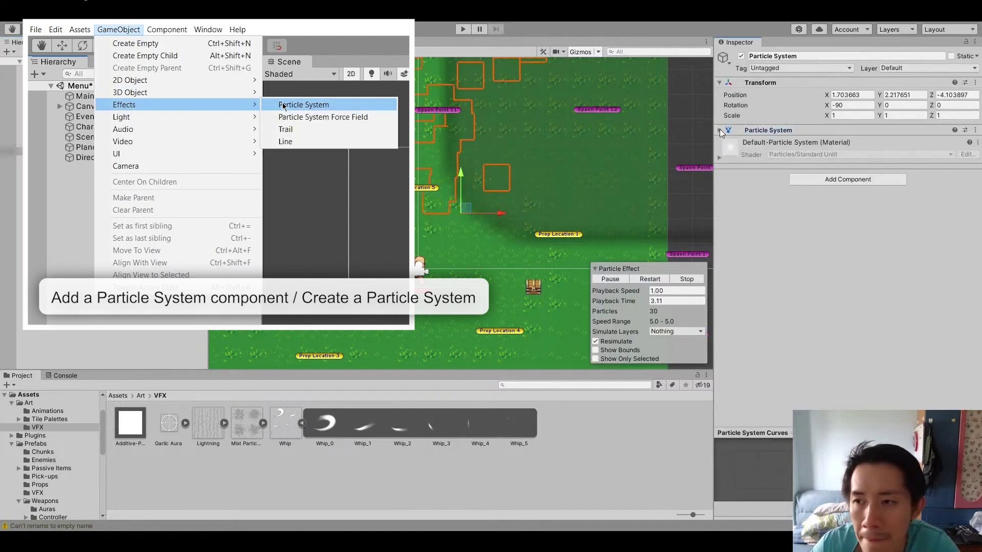
pyautogui.click(276, 105)
pyautogui.click(851, 105)
pyautogui.write('0')
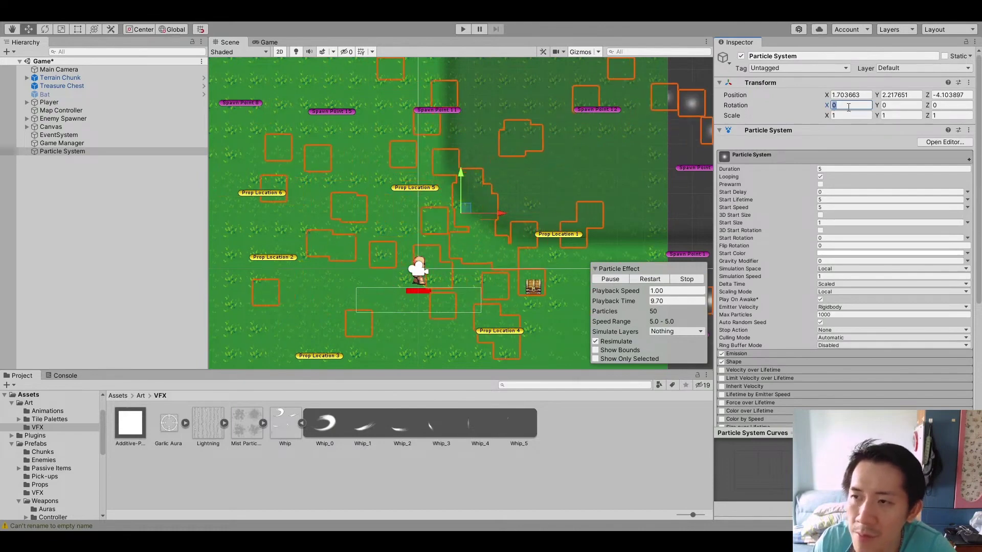
# Step: Change the Sorting Layer ID in the particle system's Renderer module so the particles draw above the terrain
pyautogui.scroll(-5, 772, 353)
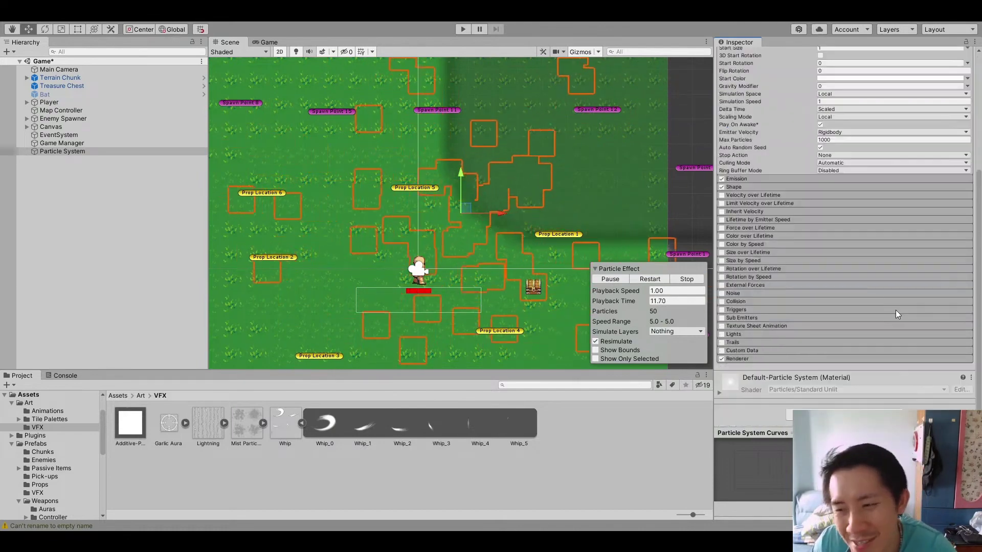
pyautogui.click(757, 358)
pyautogui.scroll(-5, 818, 307)
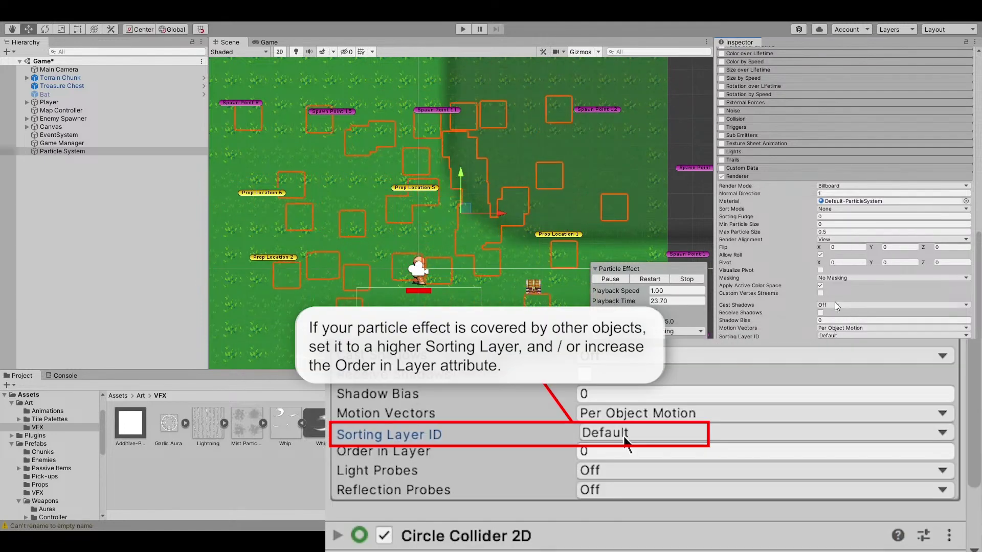
pyautogui.click(637, 527)
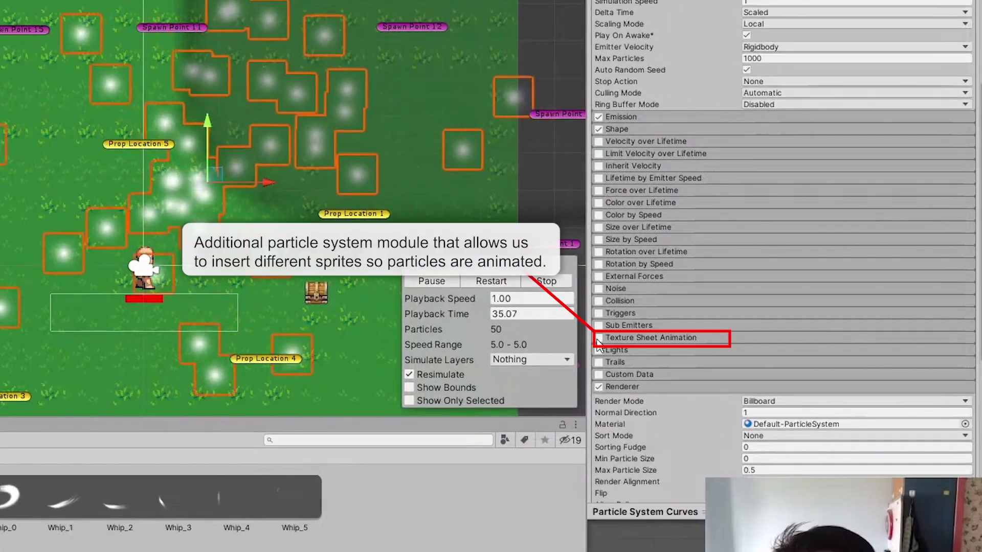
# Step: Enable the Texture Sheet Animation module, set its mode to Sprites and extend it to six sprite slots
pyautogui.click(721, 317)
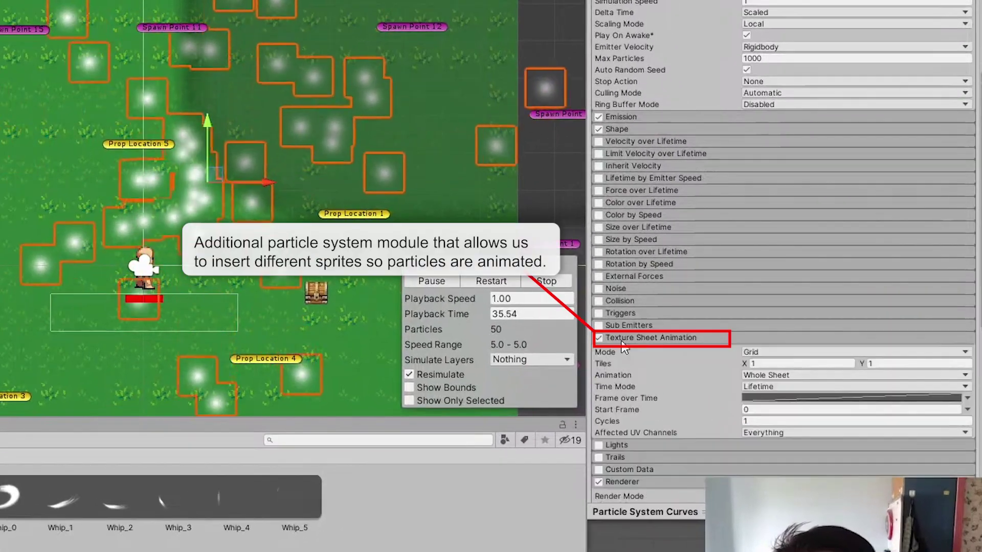
pyautogui.click(951, 351)
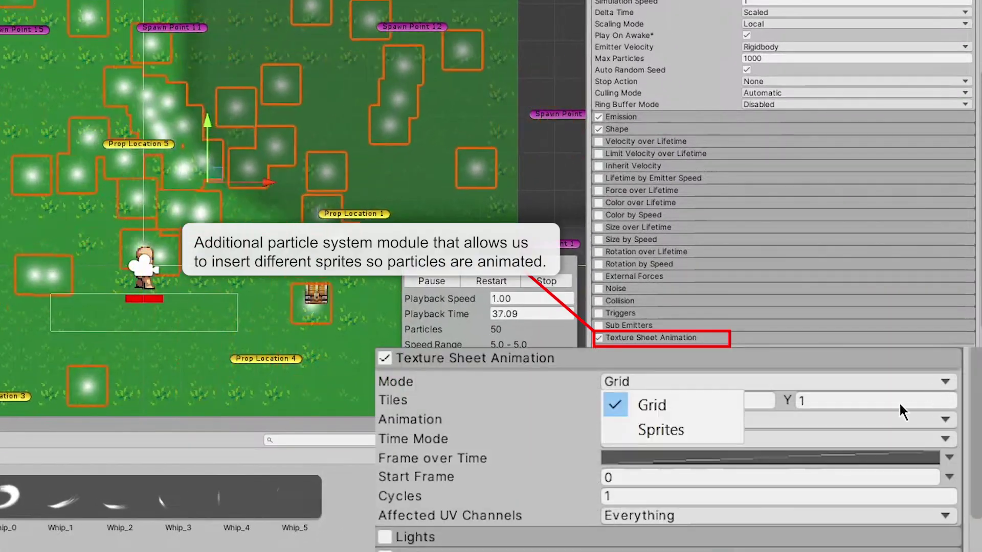
pyautogui.click(711, 434)
pyautogui.click(966, 365)
pyautogui.click(966, 365)
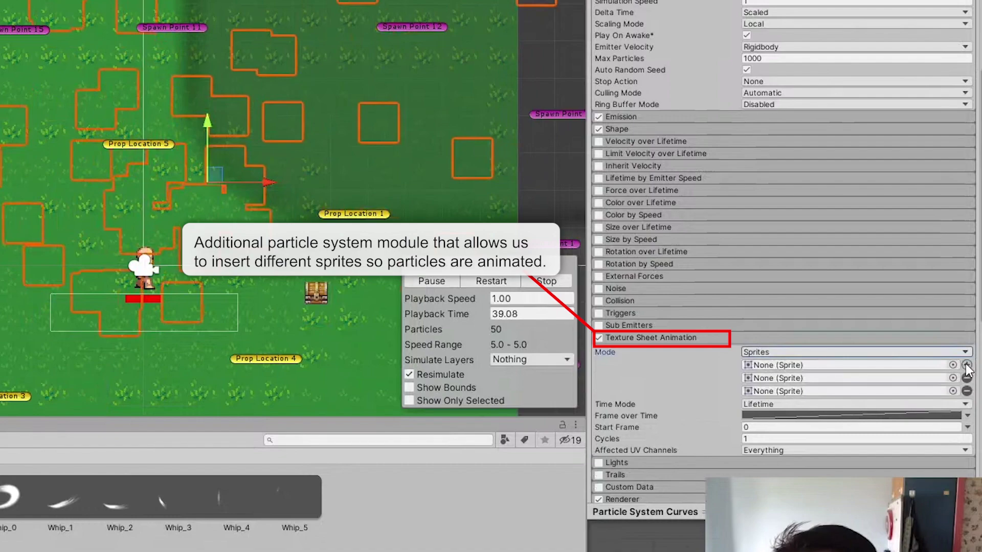
pyautogui.click(966, 365)
pyautogui.click(966, 365)
pyautogui.click(966, 365)
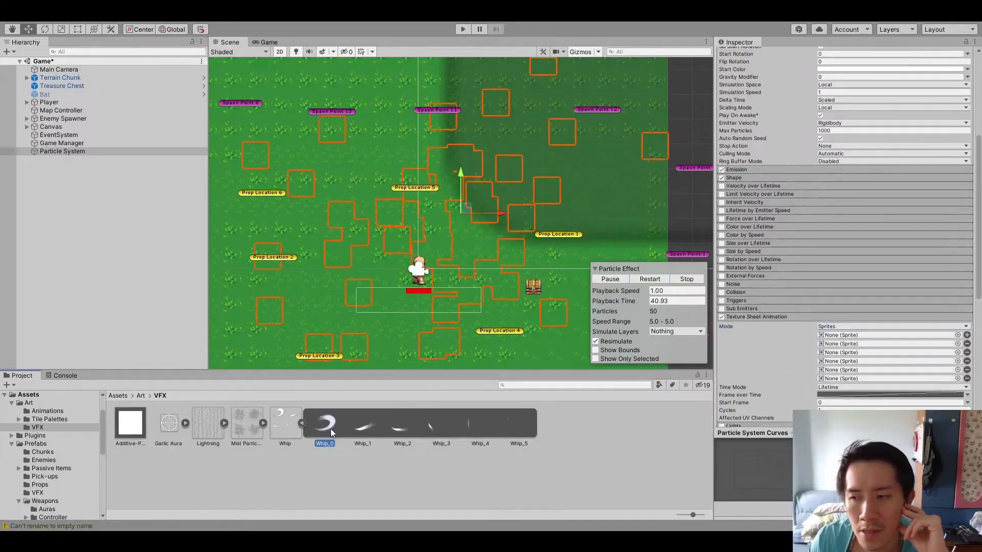
# Step: Assign the sliced Whip sprites in order to the animation's sprite slots, starting with Whip_0 and Whip_1
pyautogui.moveTo(61, 498); pyautogui.dragTo(88, 501)
pyautogui.moveTo(380, 425); pyautogui.dragTo(869, 344)
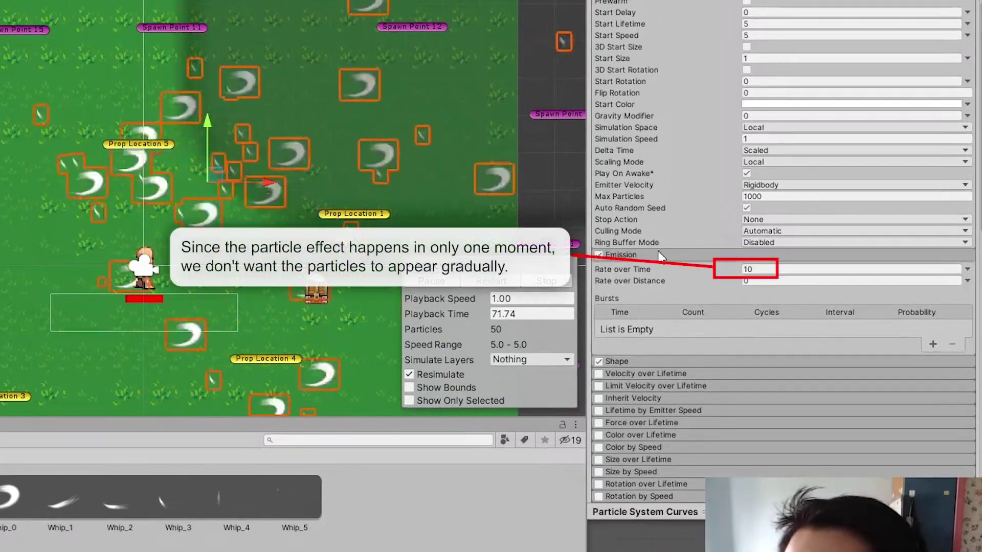
# Step: Set the Emission module's Rate over Time to 0 and add a burst with a Count of 1
pyautogui.doubleClick(754, 269)
pyautogui.write('0')
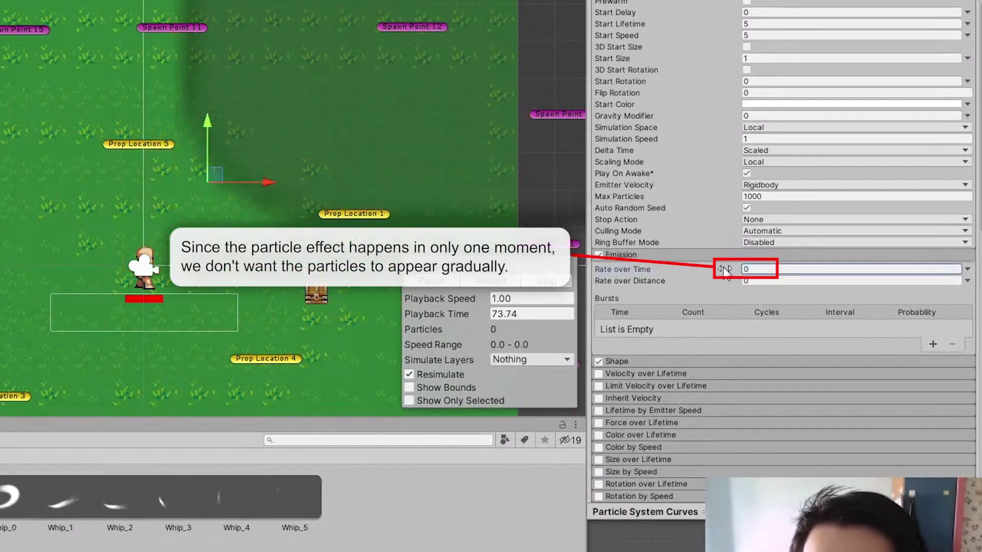
pyautogui.click(933, 344)
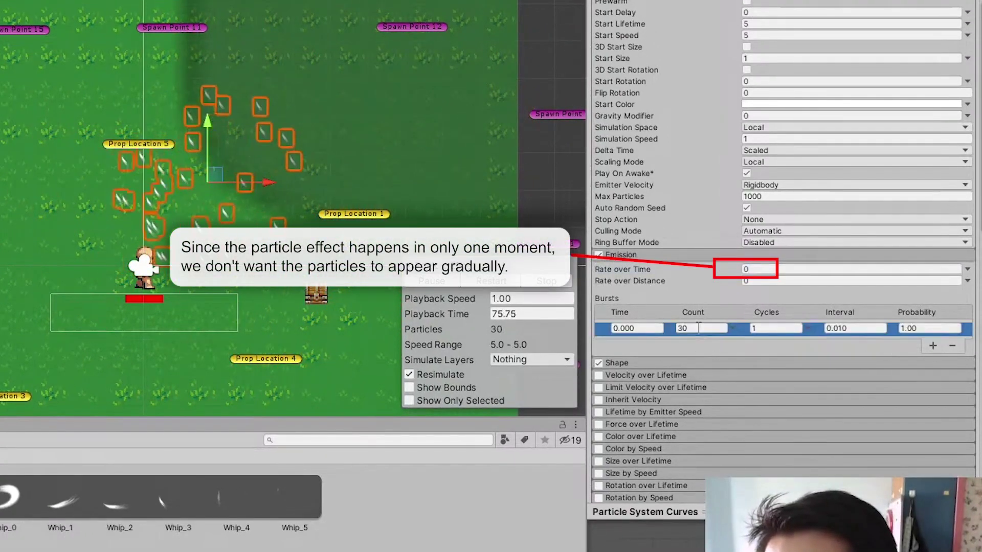
pyautogui.write('1')
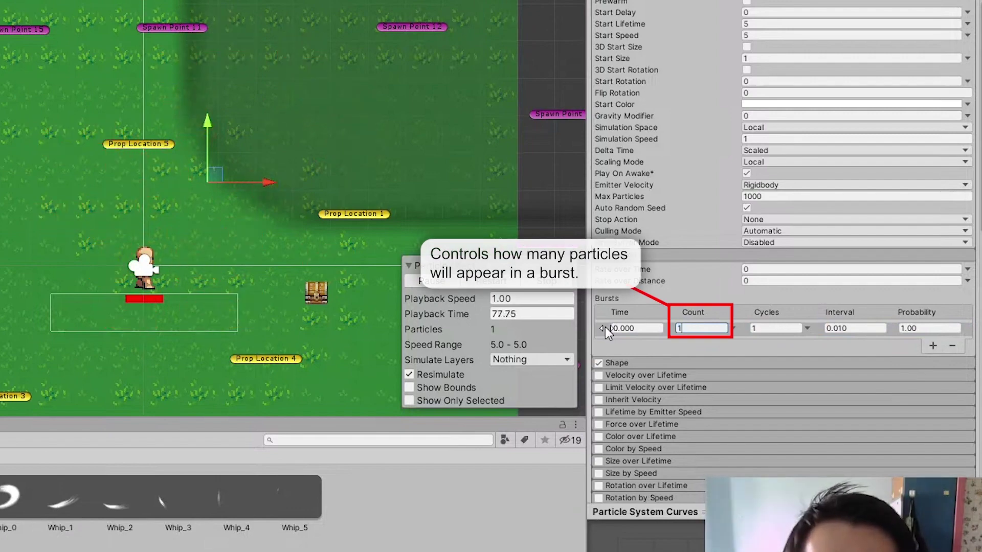
pyautogui.scroll(-2, 264, 202)
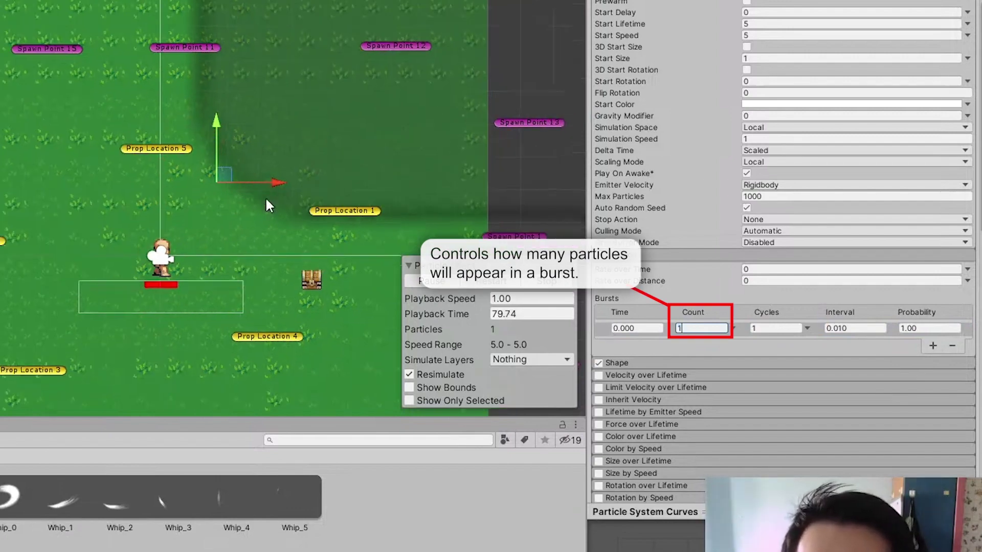
# Step: Set the particle system's Duration to 1, Start Lifetime to 0.15 and the burst's Count to 2
pyautogui.scroll(-5, 766, 153)
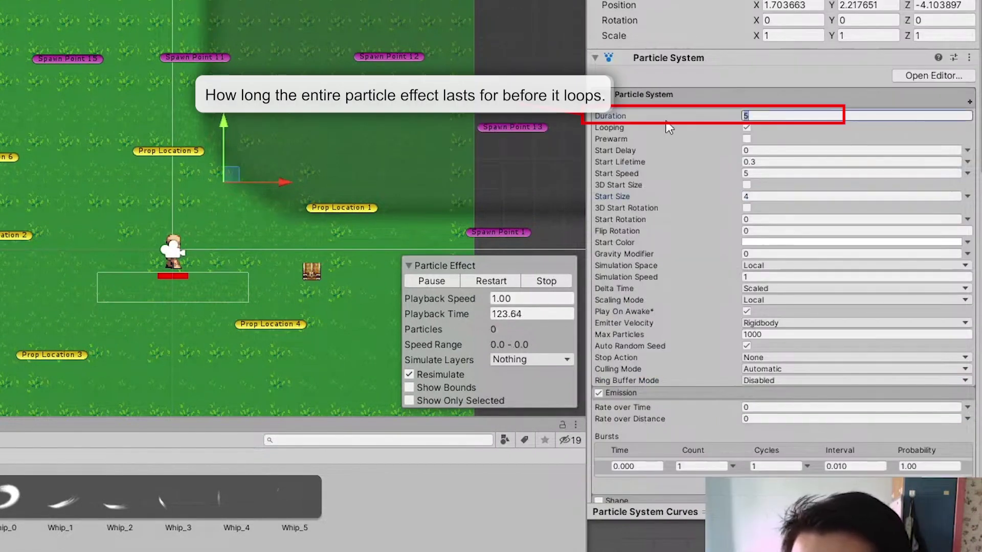
pyautogui.write('1')
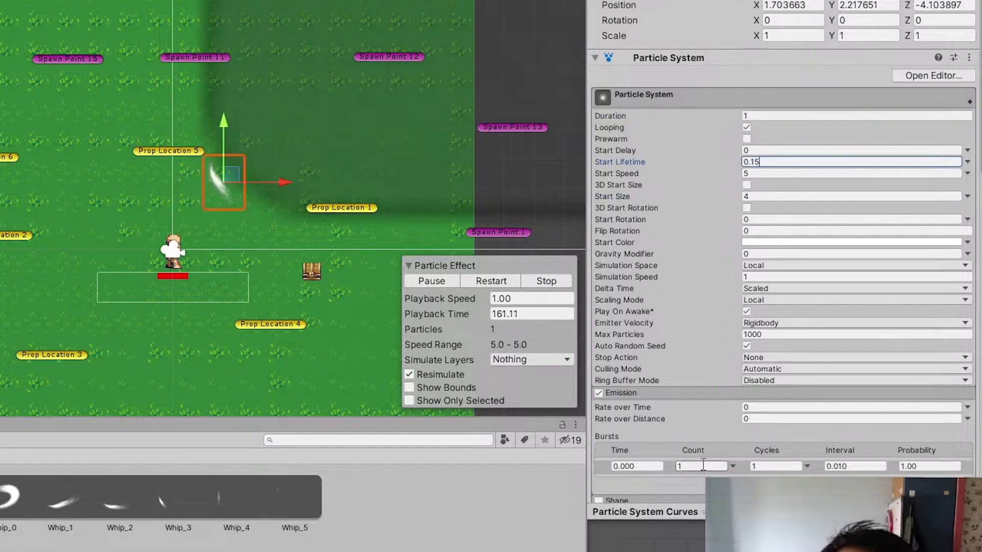
pyautogui.click(700, 466)
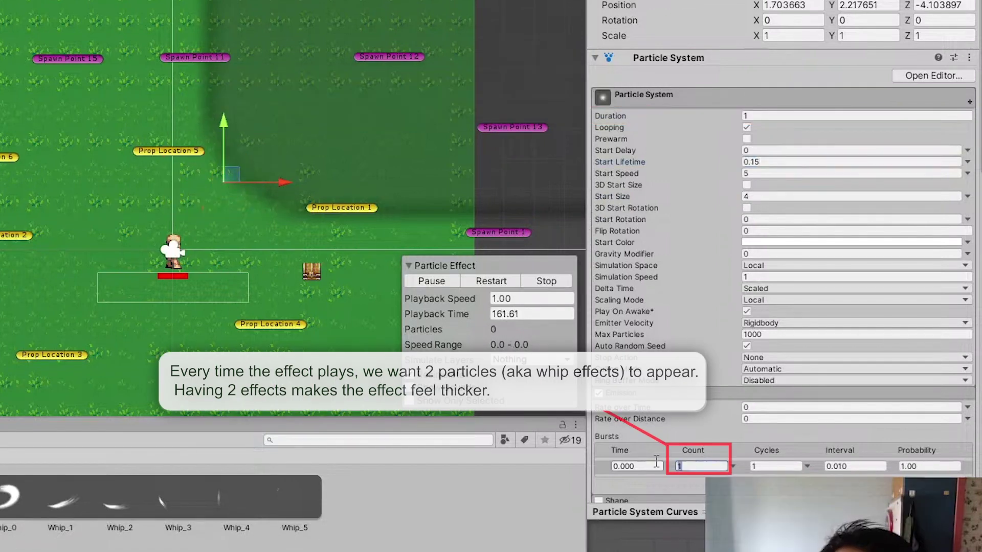
pyautogui.write('2')
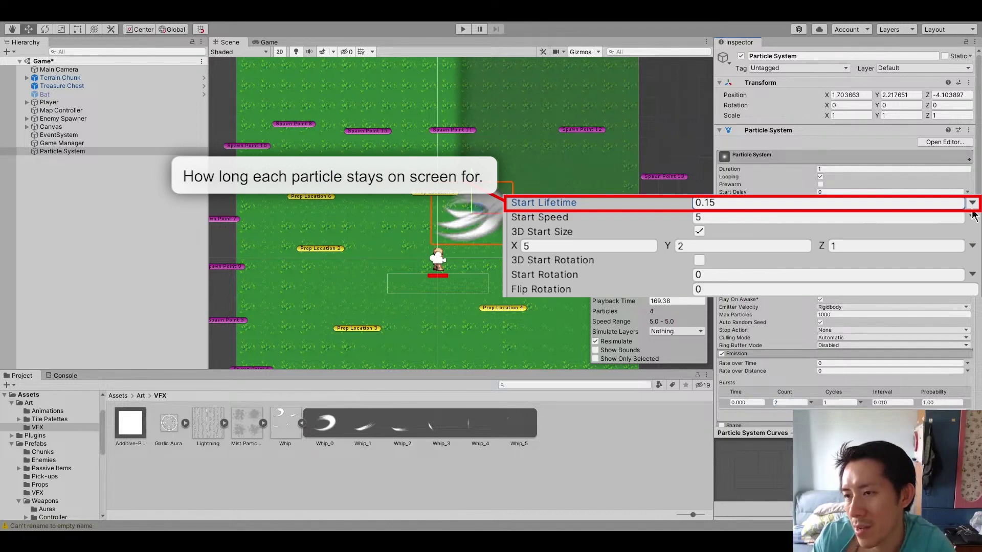
# Step: Switch Start Lifetime to Random Between Two Constants with values 0.1 and 0.2
pyautogui.click(972, 203)
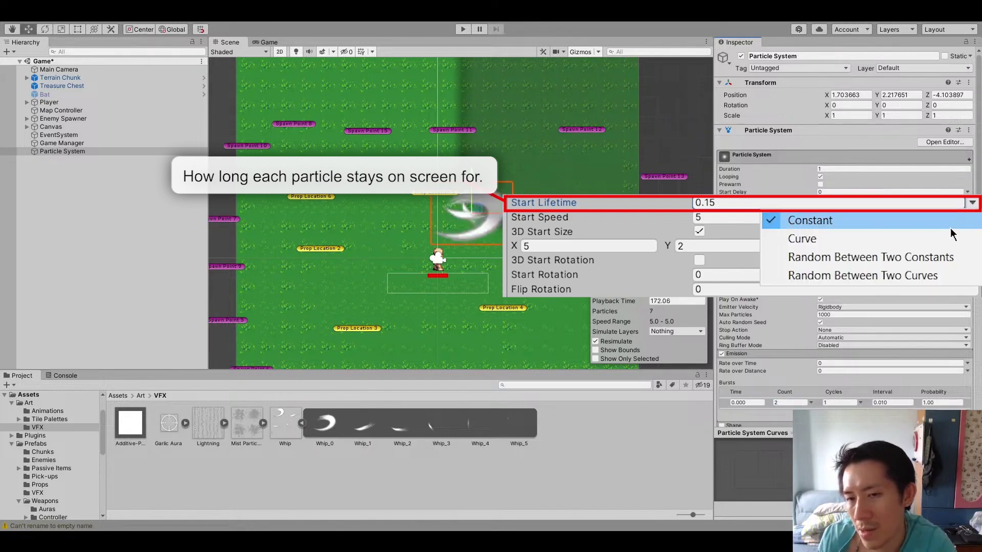
pyautogui.click(935, 262)
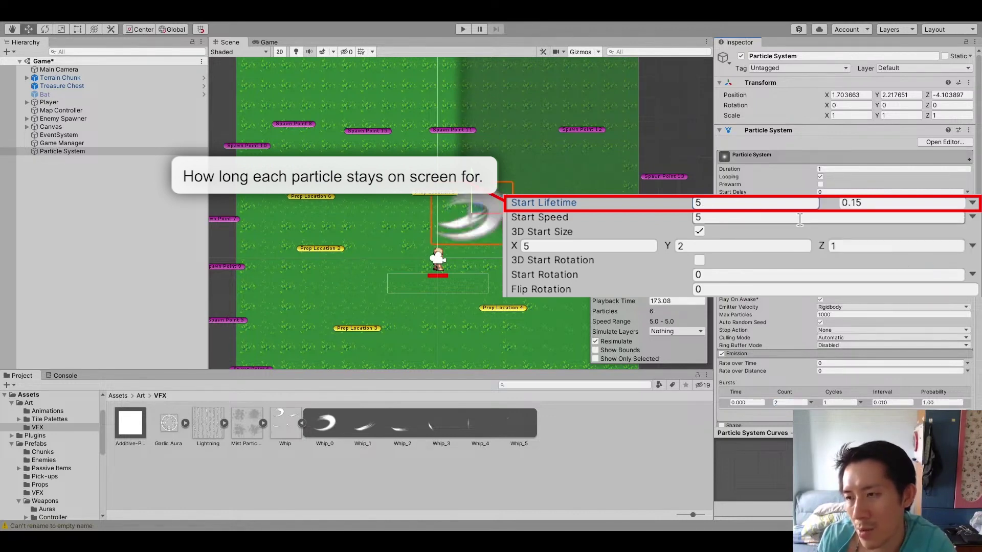
pyautogui.click(772, 203)
pyautogui.write('0.1')
pyautogui.press('Tab')
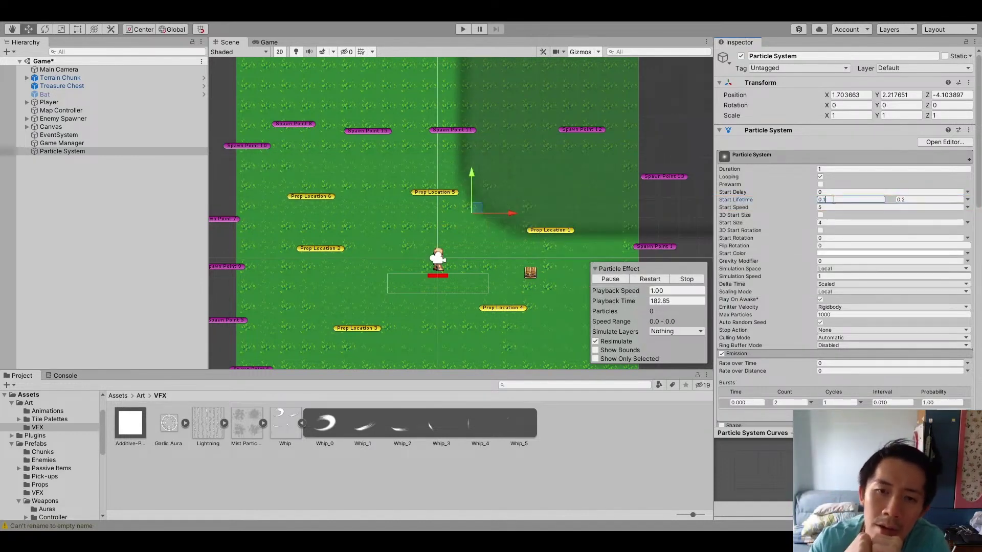
pyautogui.click(791, 402)
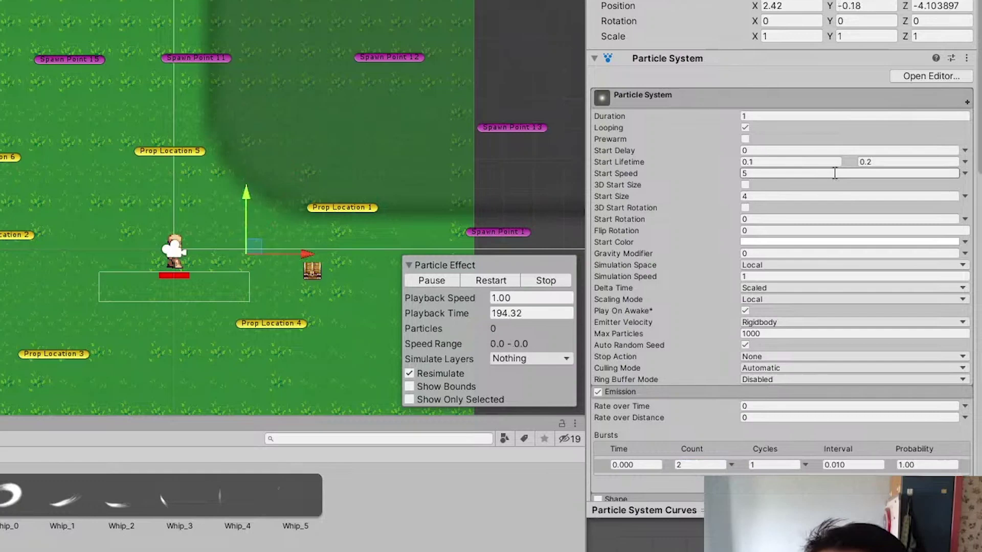
# Step: Enable 3D Start Size and set the particles' start size to X 4, Y 2 and Z 1
pyautogui.click(820, 195)
pyautogui.write('1')
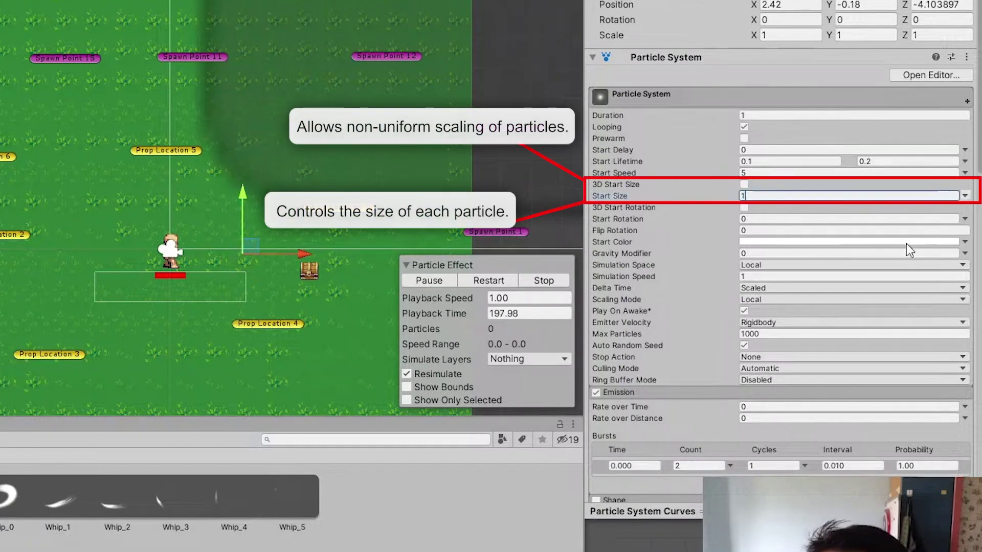
pyautogui.click(744, 183)
pyautogui.click(647, 195)
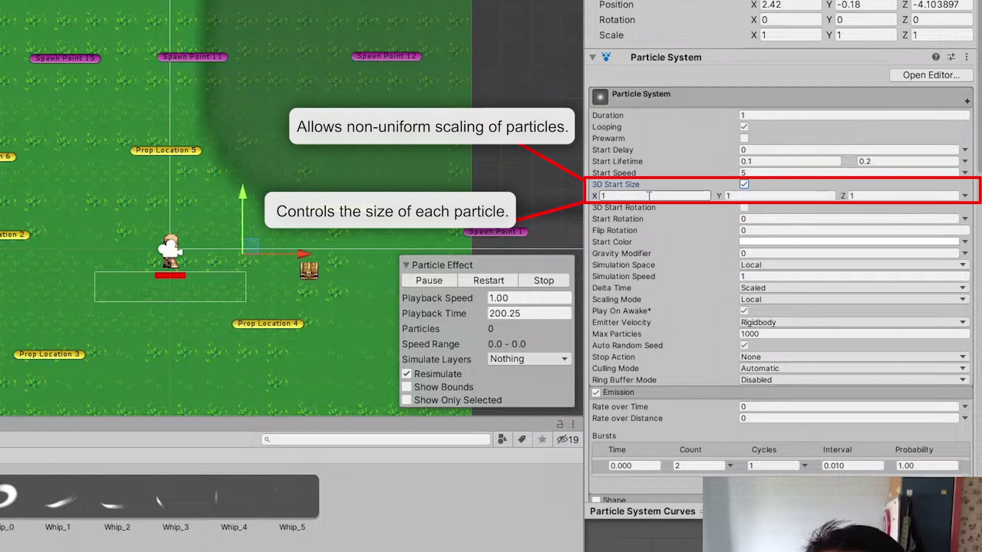
pyautogui.write('4')
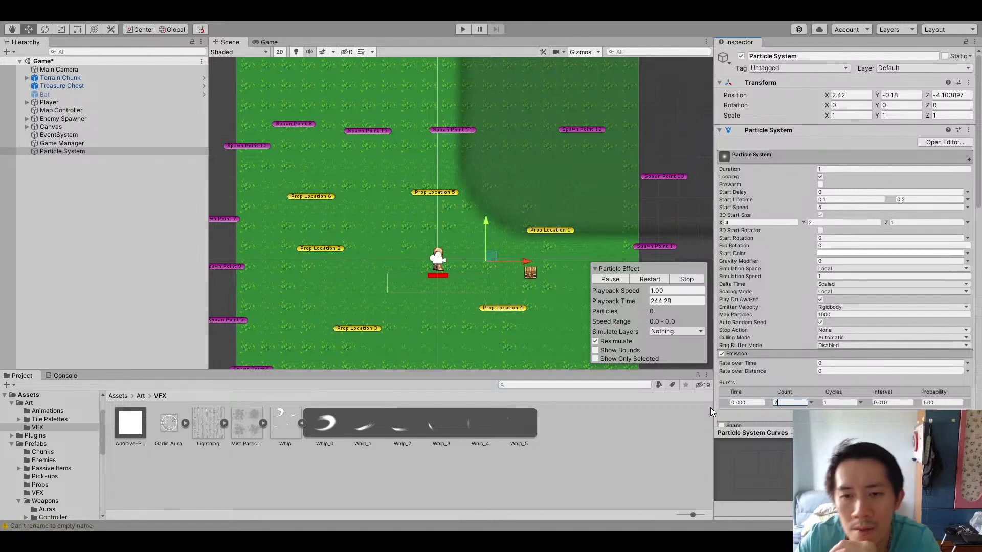
# Step: Set the Renderer module's Max Particle Size to 100 and check the effect's size at a closer zoom
pyautogui.scroll(3, 502, 231)
pyautogui.scroll(-3, 512, 238)
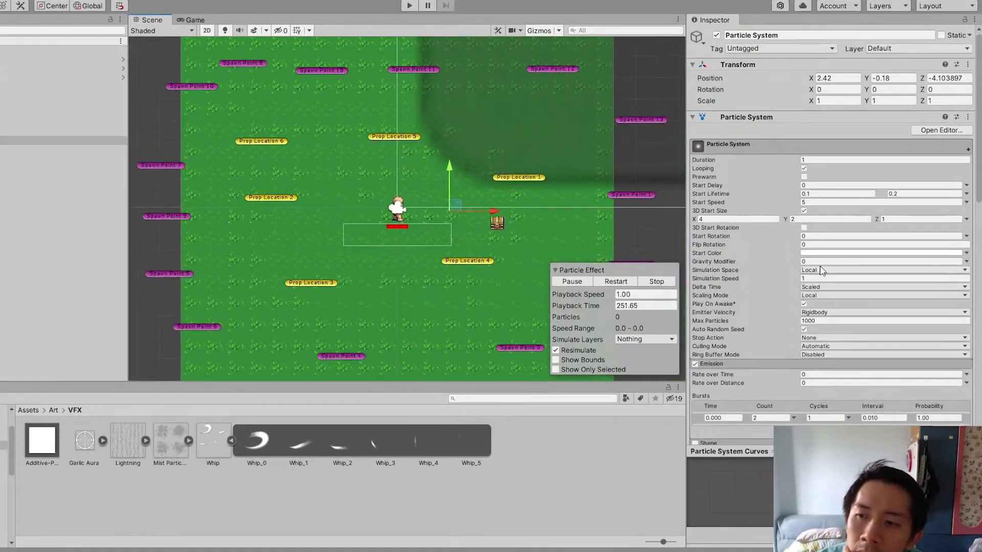
pyautogui.scroll(-10, 839, 264)
pyautogui.scroll(-8, 746, 275)
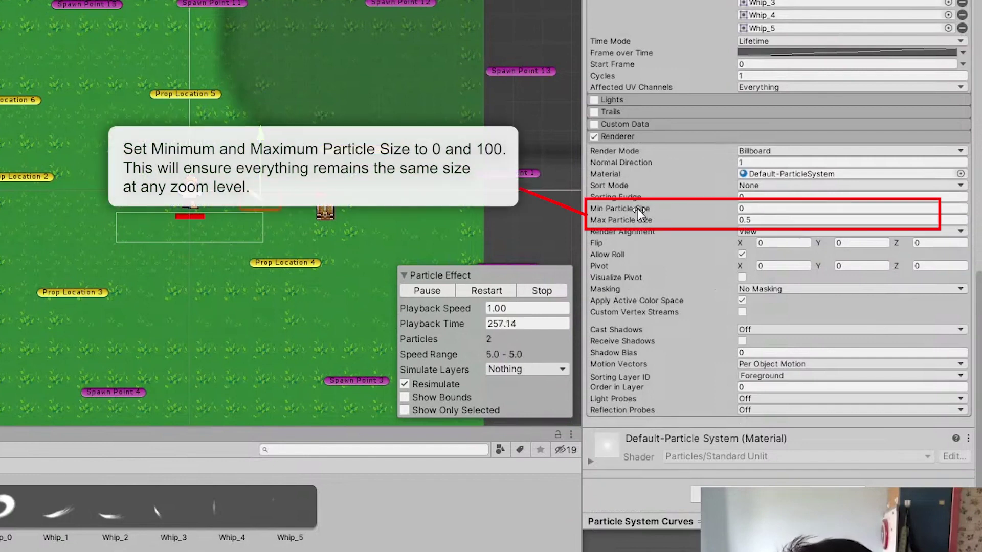
pyautogui.click(778, 221)
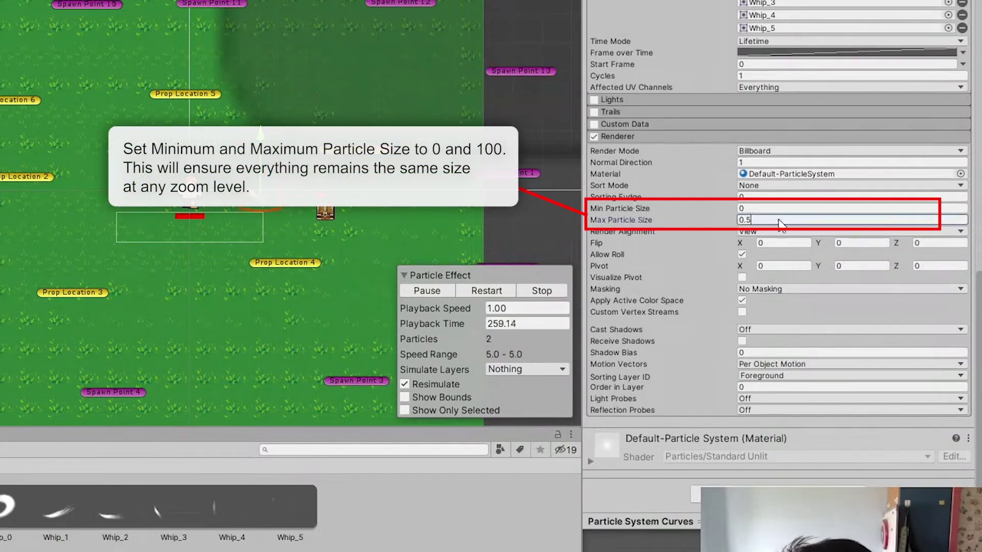
pyautogui.write('100')
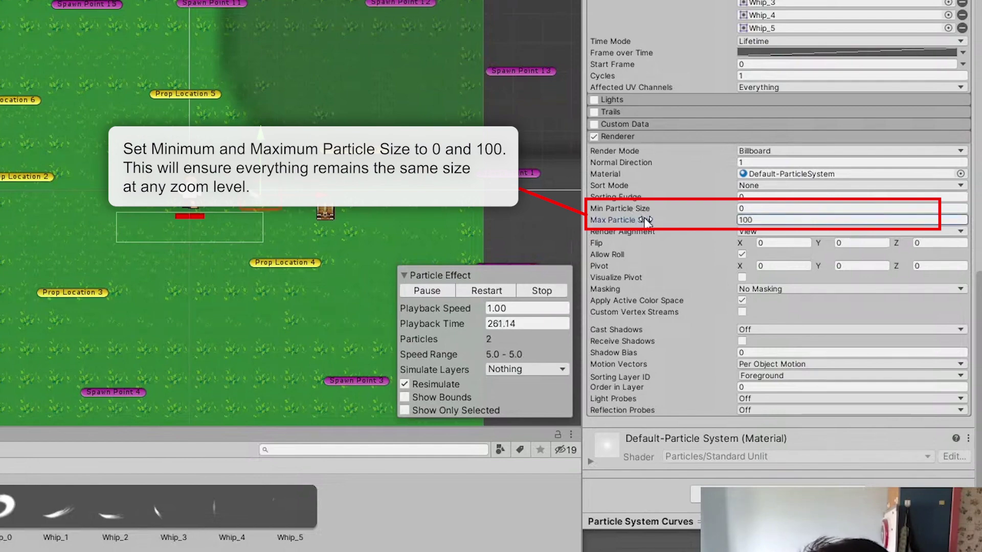
pyautogui.scroll(10, 250, 210)
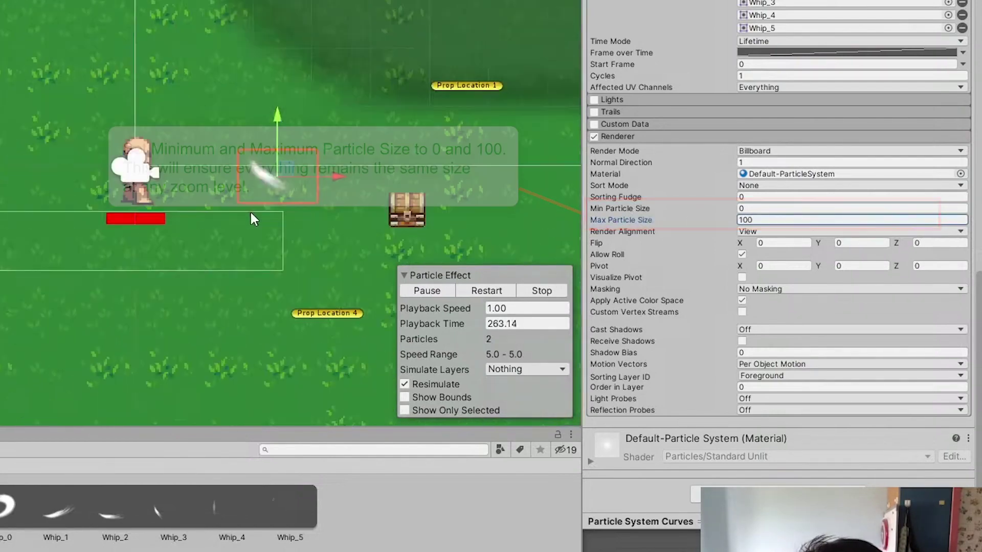
pyautogui.click(399, 209)
pyautogui.scroll(-2, 379, 218)
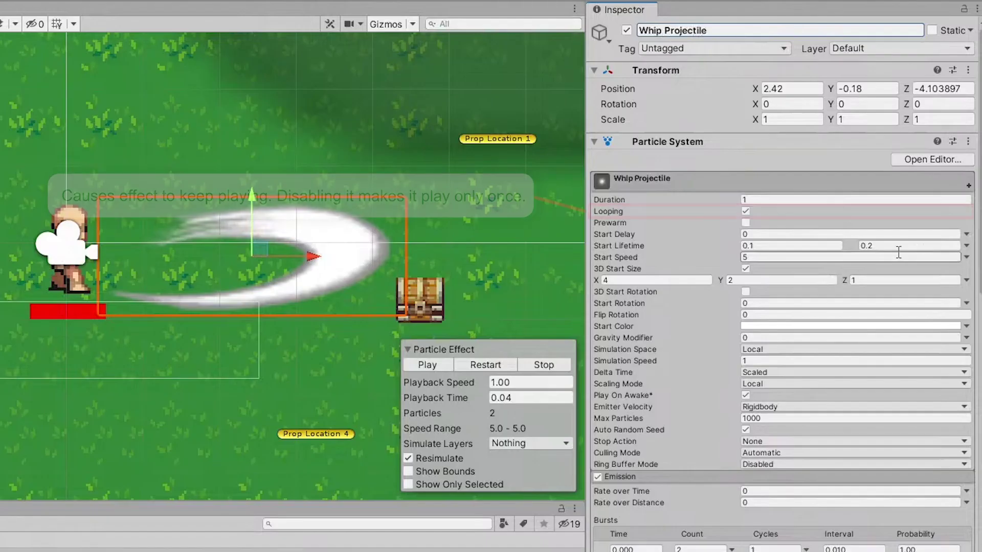
# Step: Turn off Looping for the Whip Projectile effect and set its Stop Action to Destroy
pyautogui.click(471, 365)
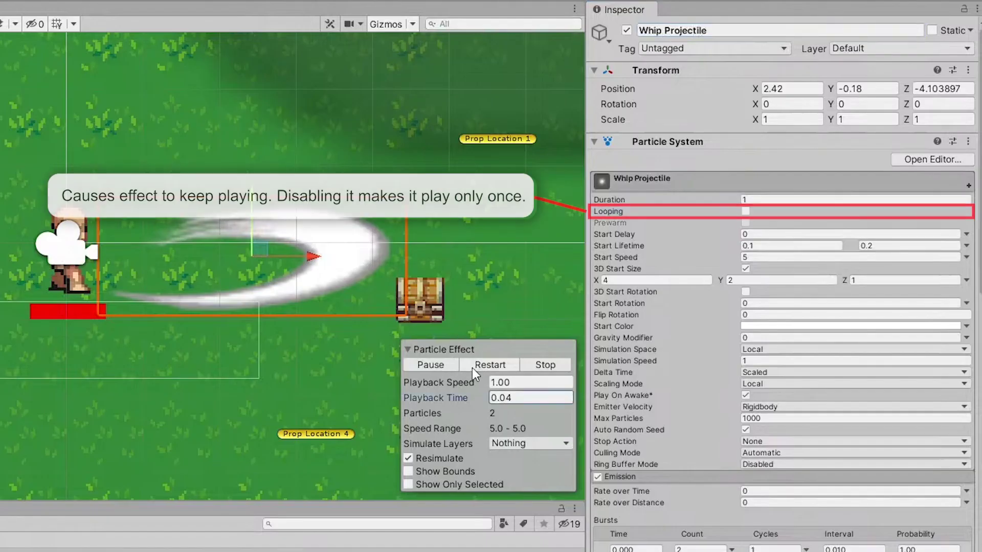
pyautogui.click(757, 440)
pyautogui.click(788, 484)
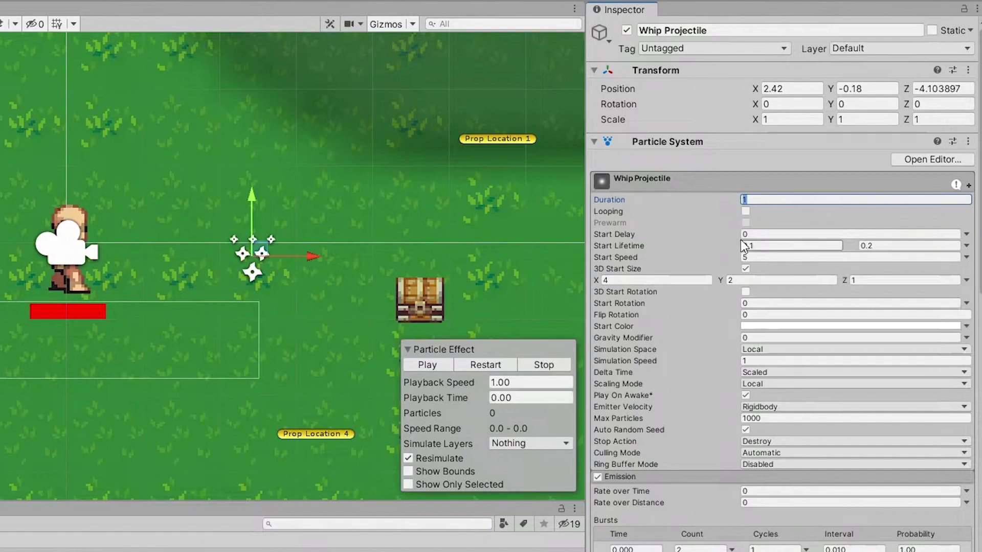
# Step: Set the Whip Projectile's Duration to 0.21 with Looping turned off
pyautogui.click(757, 183)
pyautogui.click(729, 186)
pyautogui.press('Tab')
pyautogui.click(746, 199)
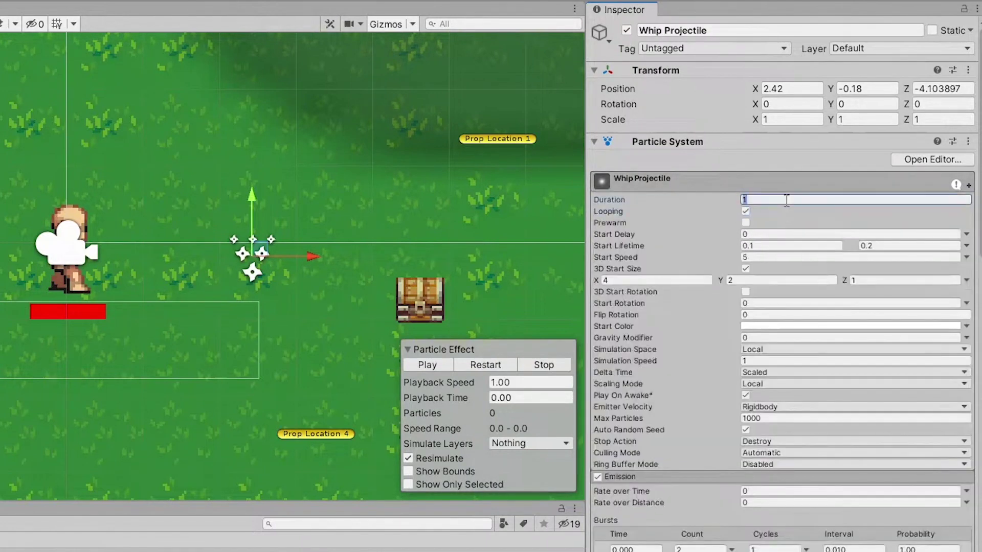
pyautogui.click(744, 199)
# Step: Preview the whip slash by restarting the effect several times and scrubbing its Playback Time
pyautogui.click(495, 367)
pyautogui.click(487, 364)
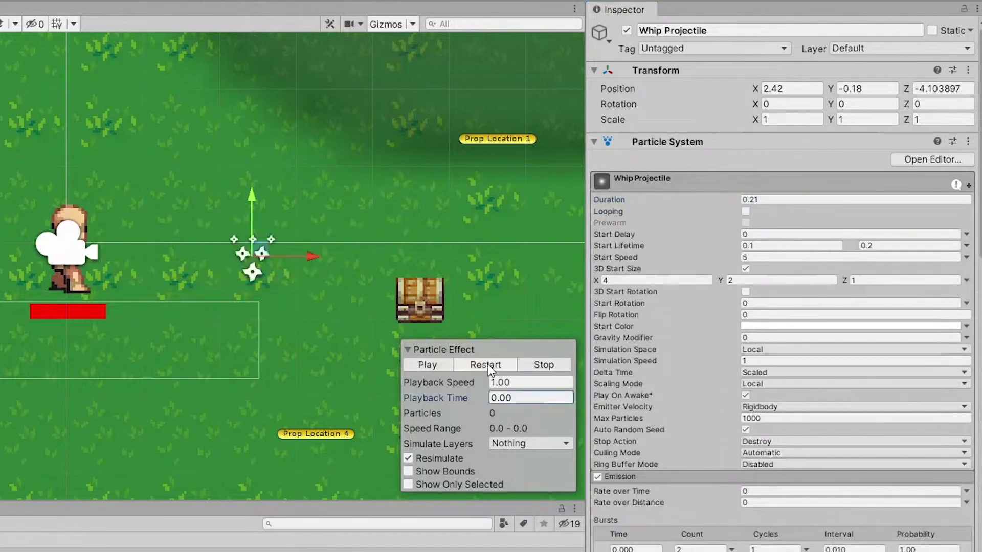
pyautogui.click(486, 364)
pyautogui.click(486, 364)
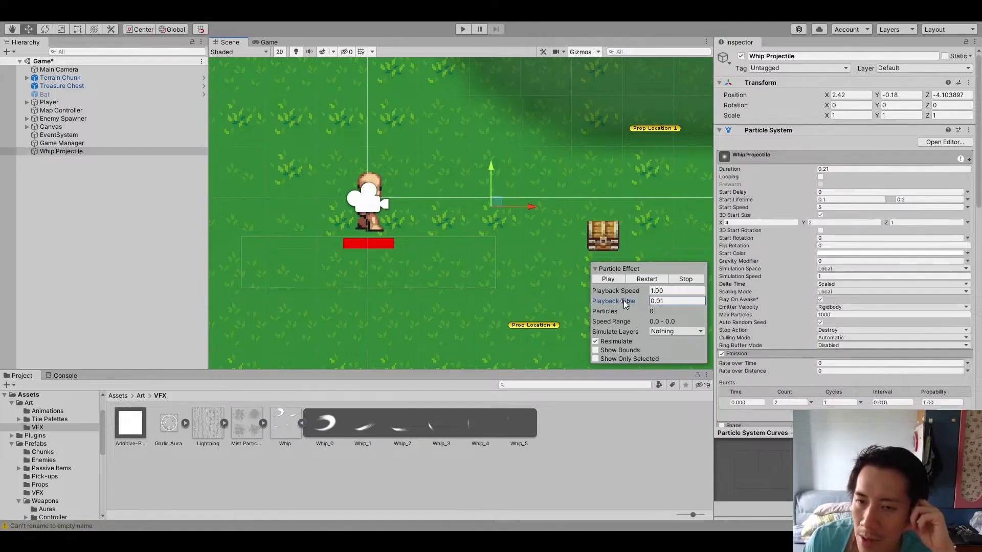
pyautogui.moveTo(624, 302); pyautogui.dragTo(628, 300)
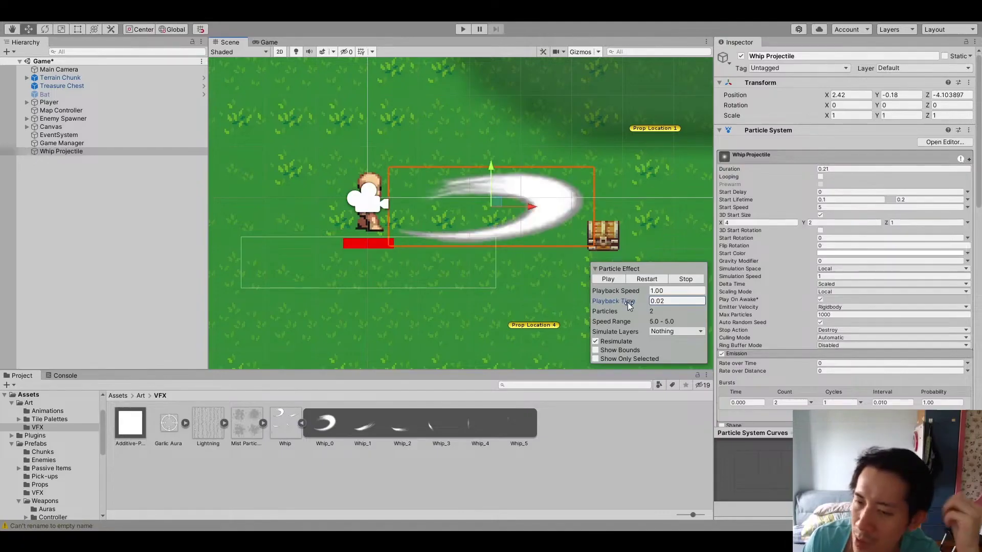
pyautogui.click(648, 279)
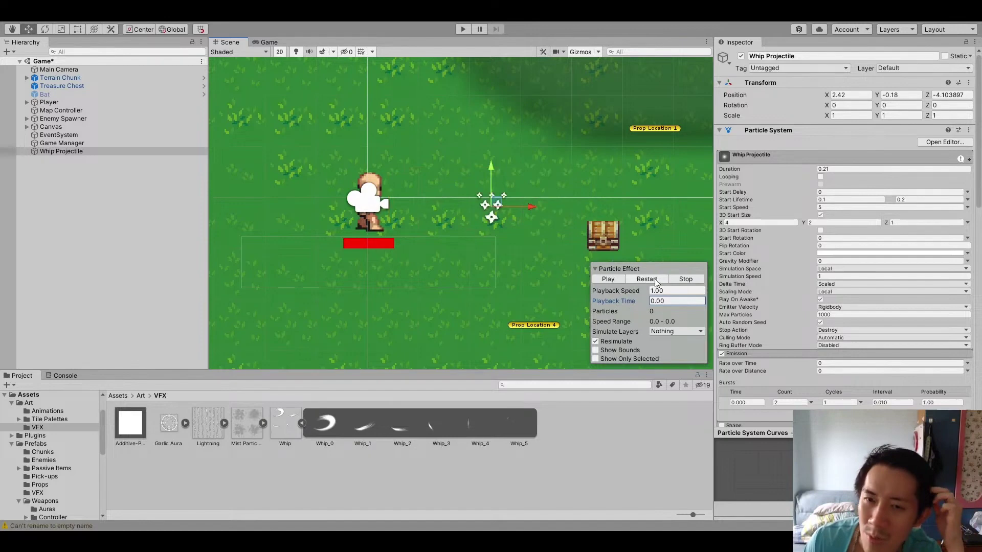
pyautogui.click(653, 282)
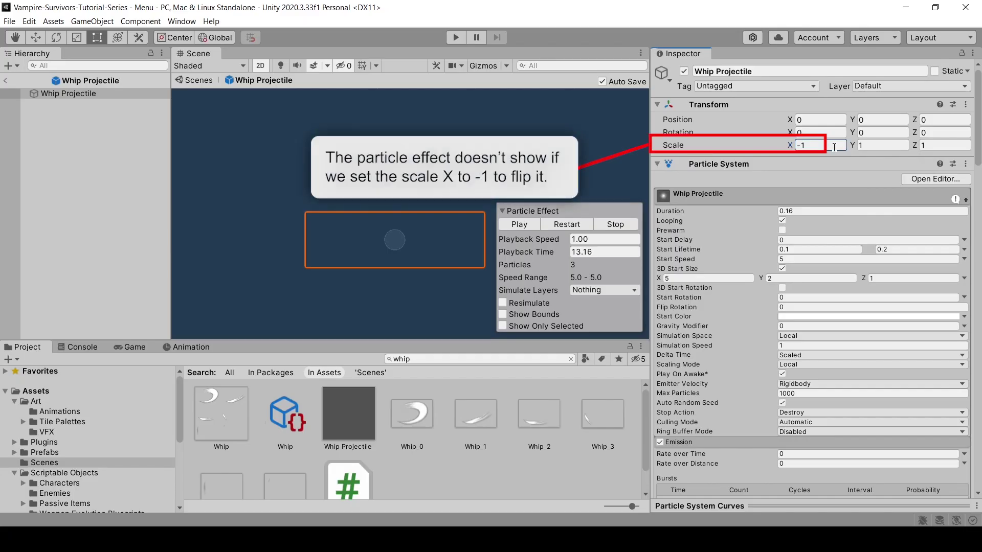
# Step: Set the Whip Projectile prefab's X scale to 1 and back to -1 to compare the flipped effect
pyautogui.hotkey('ctrl', 'a')
pyautogui.write('1')
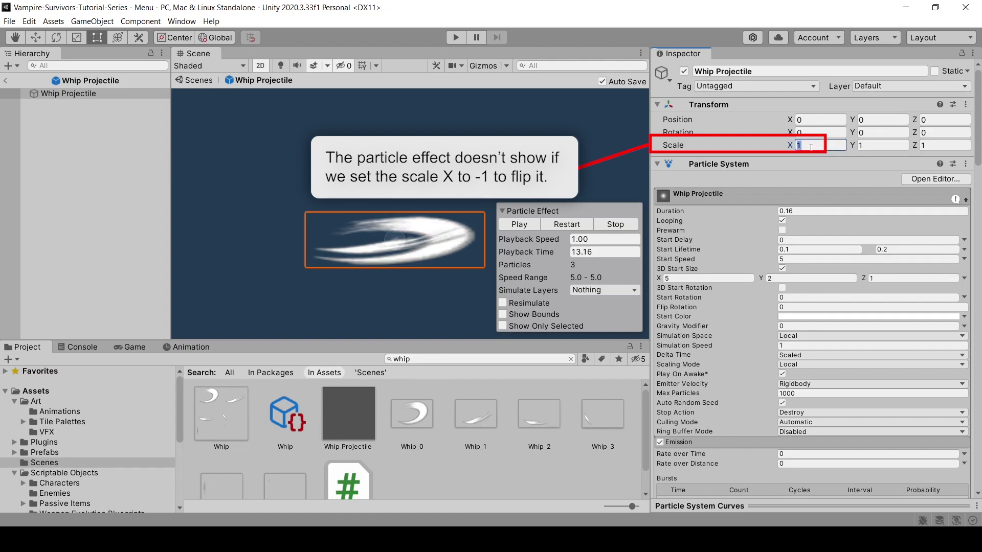
pyautogui.write('-1')
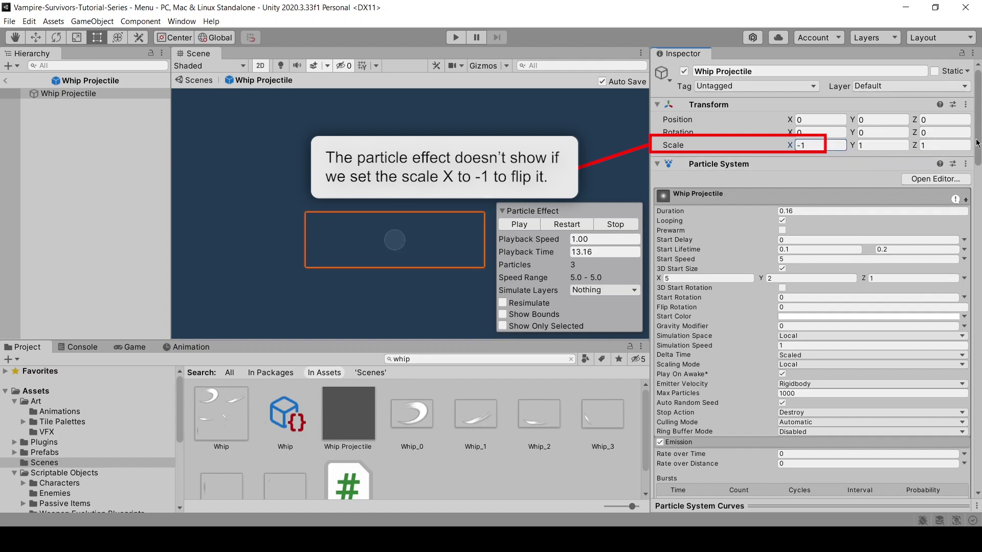
# Step: Assign the Sprites-Default material to the particle system in its Renderer module
pyautogui.scroll(-15, 978, 143)
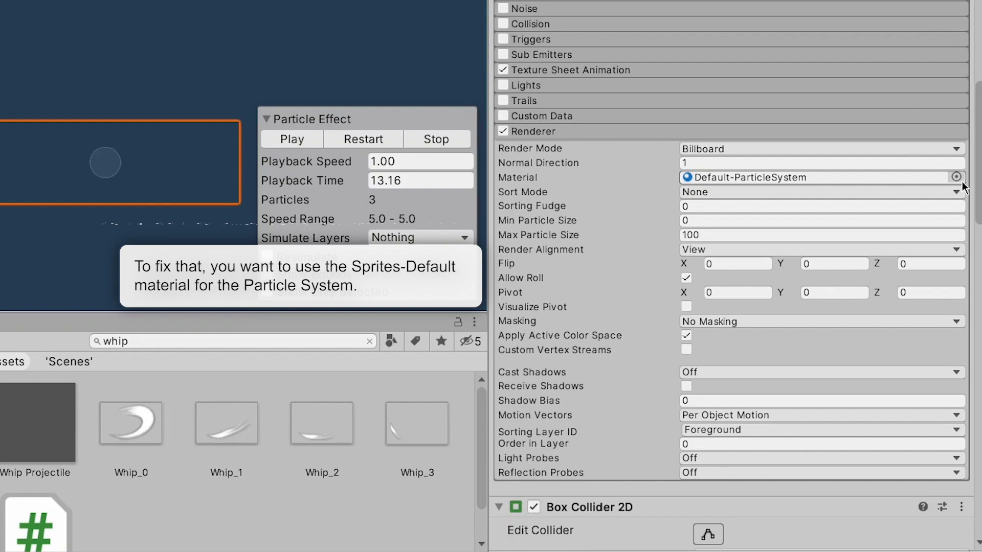
pyautogui.click(956, 177)
pyautogui.doubleClick(604, 484)
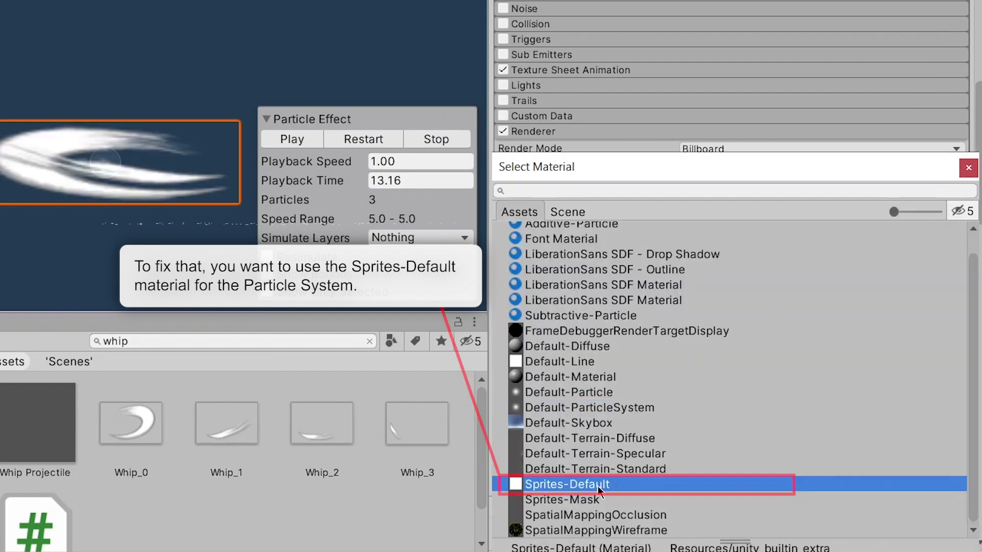